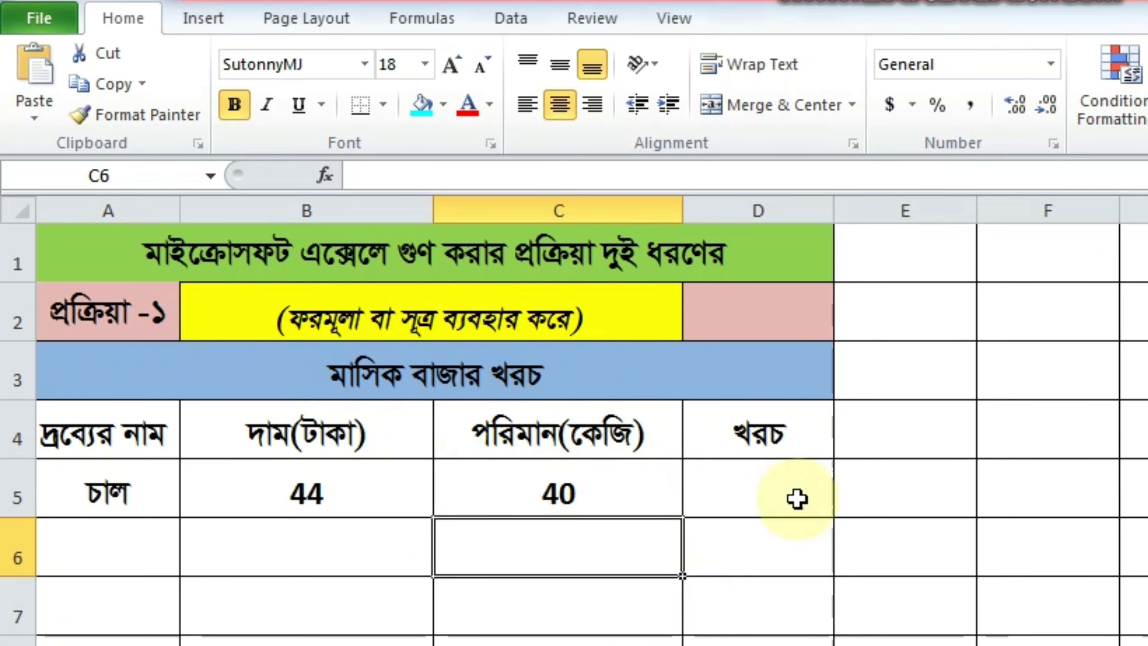
Step: Enter =B5*C5 in D5 so the rice cost shows 1760
{"action": "left_click", "coordinate": [774, 489]}
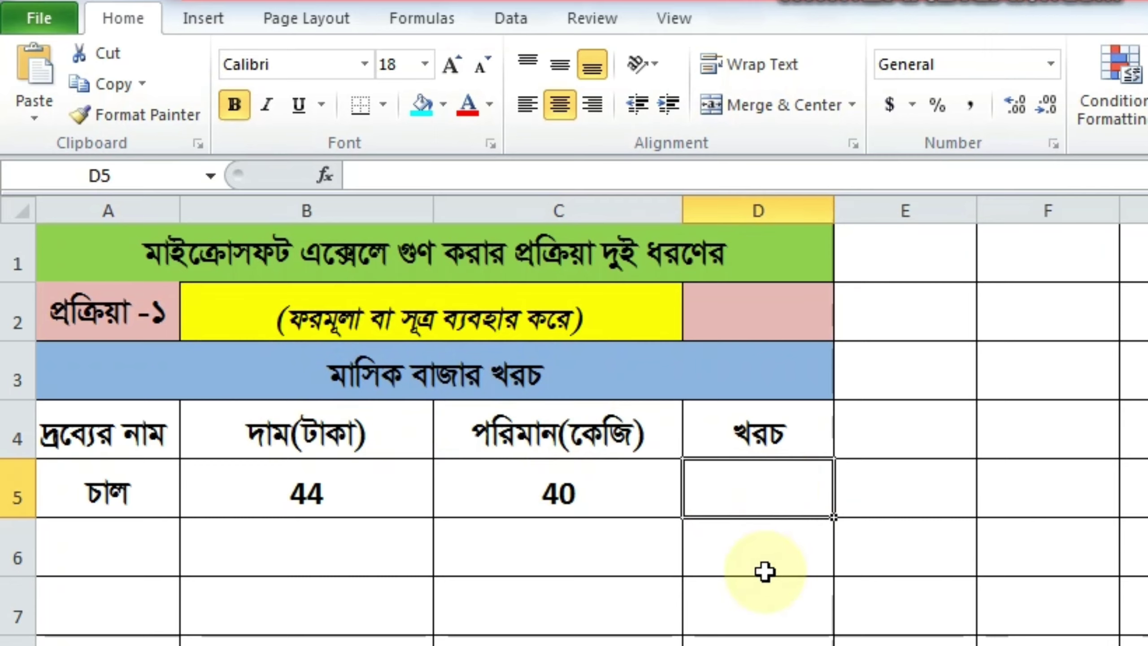
{"action": "type", "text": "="}
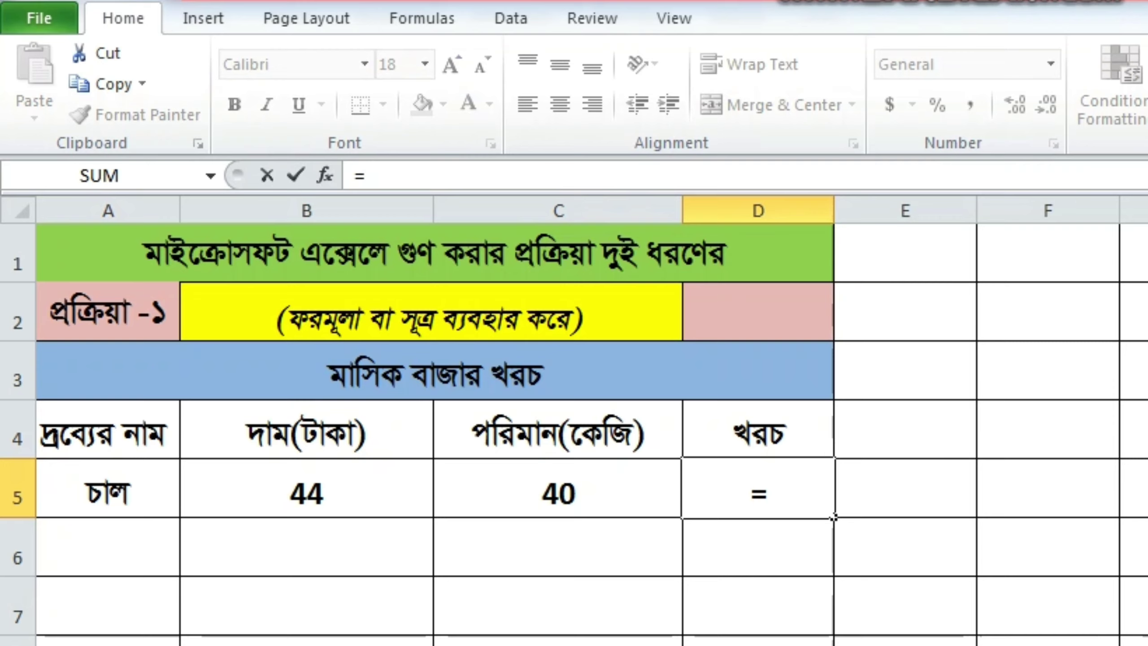
{"action": "type", "text": "B5*"}
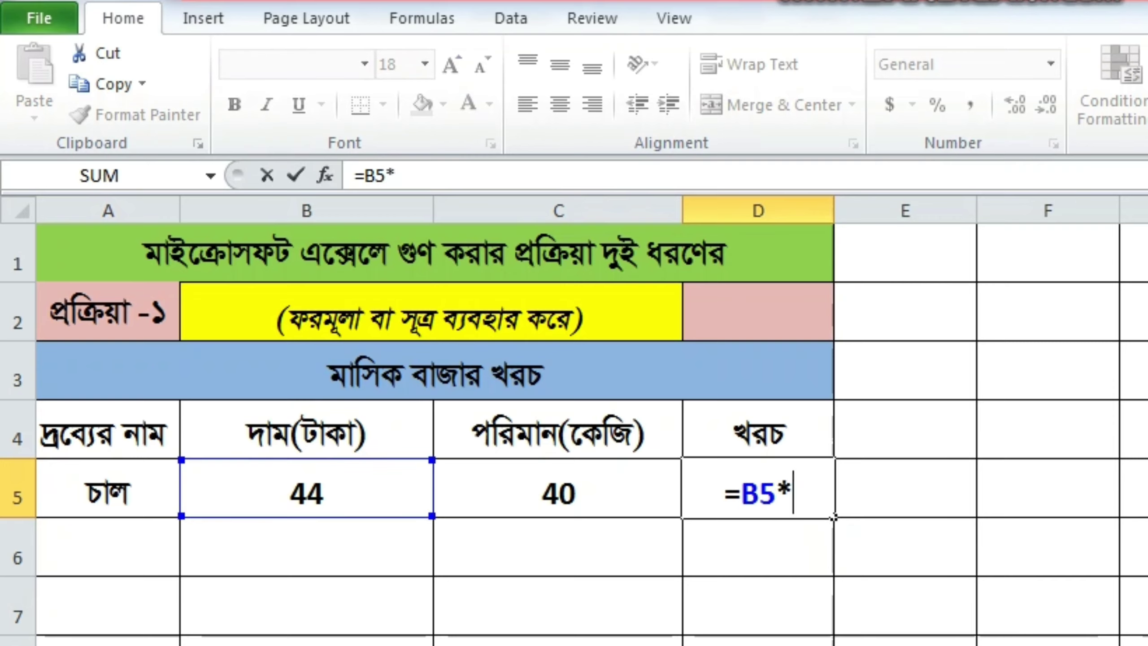
{"action": "type", "text": "C5"}
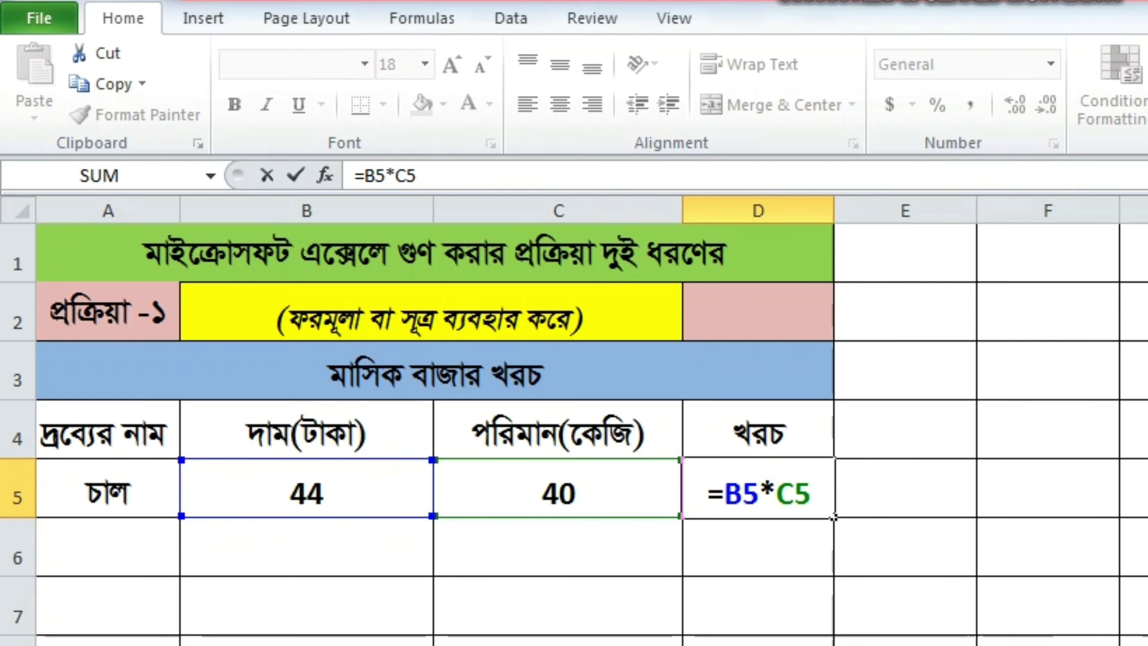
{"action": "key", "text": "Return"}
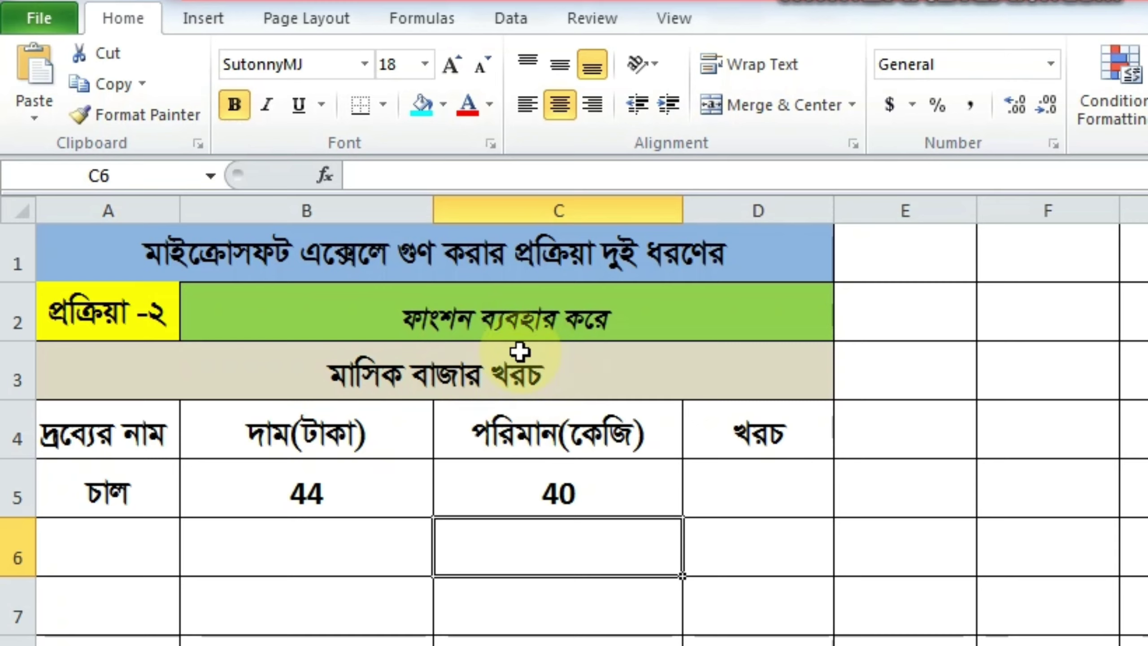
Step: Enter =product(B5:C5) in the empty rice cost cell D5, giving 1760
{"action": "left_click", "coordinate": [470, 377]}
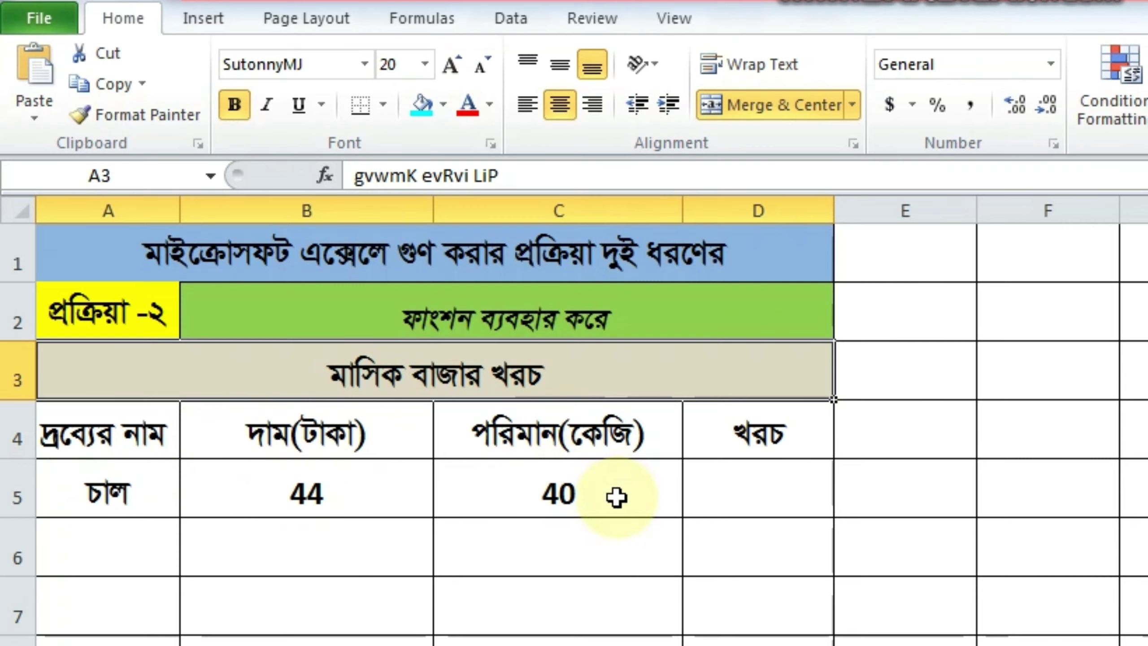
{"action": "left_click", "coordinate": [748, 488]}
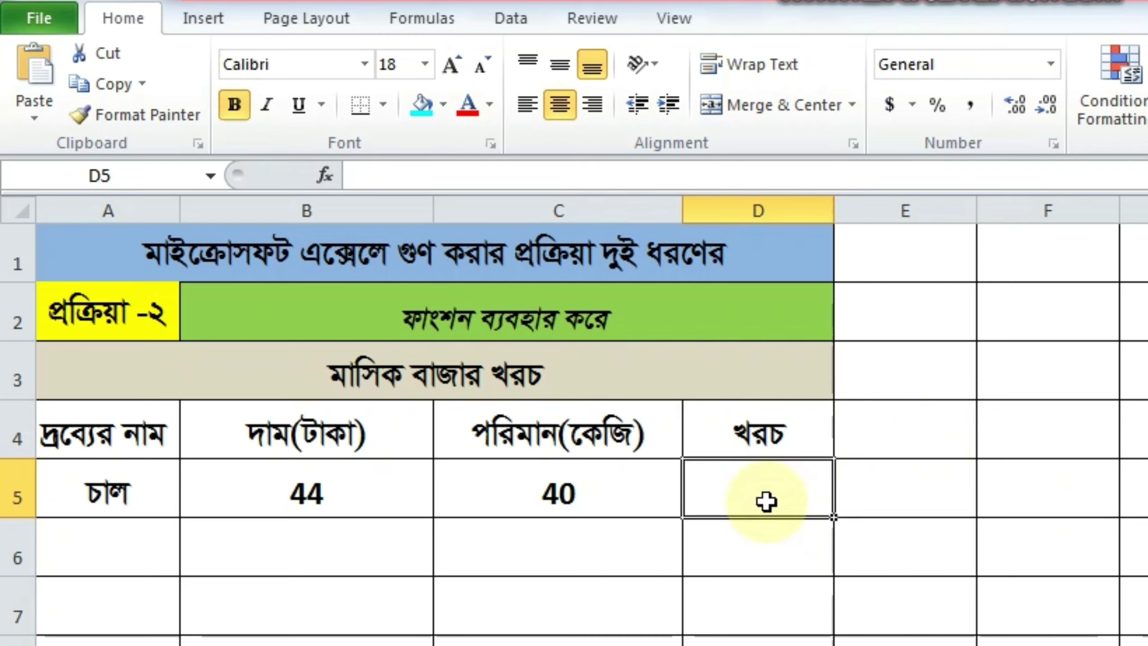
{"action": "type", "text": "="}
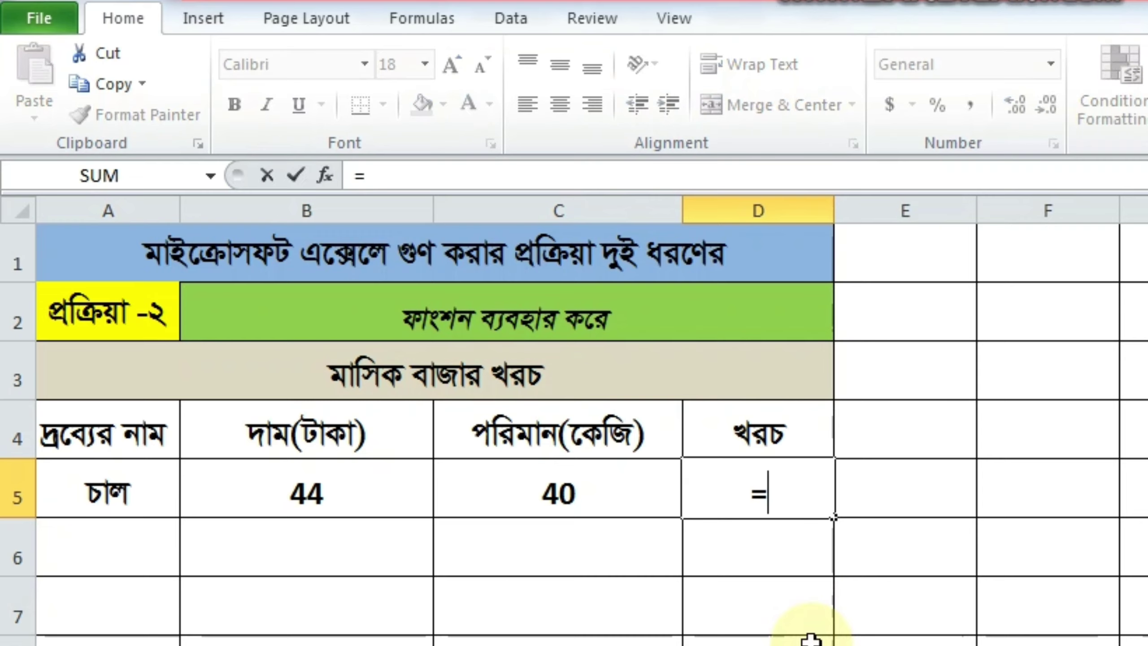
{"action": "type", "text": "pr"}
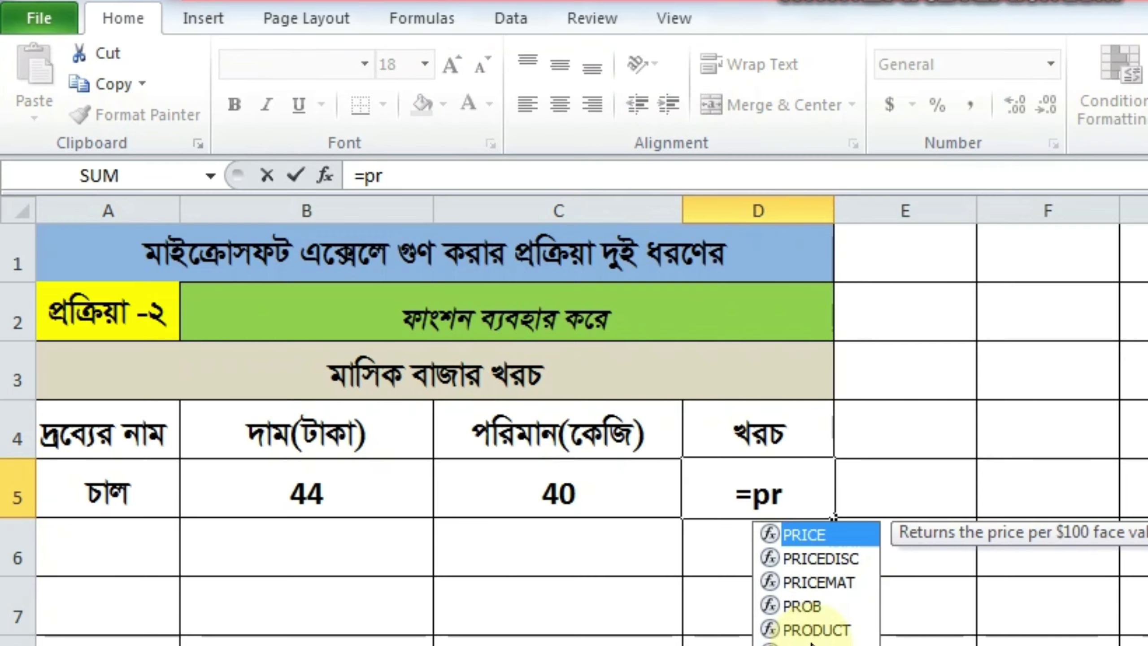
{"action": "type", "text": "od"}
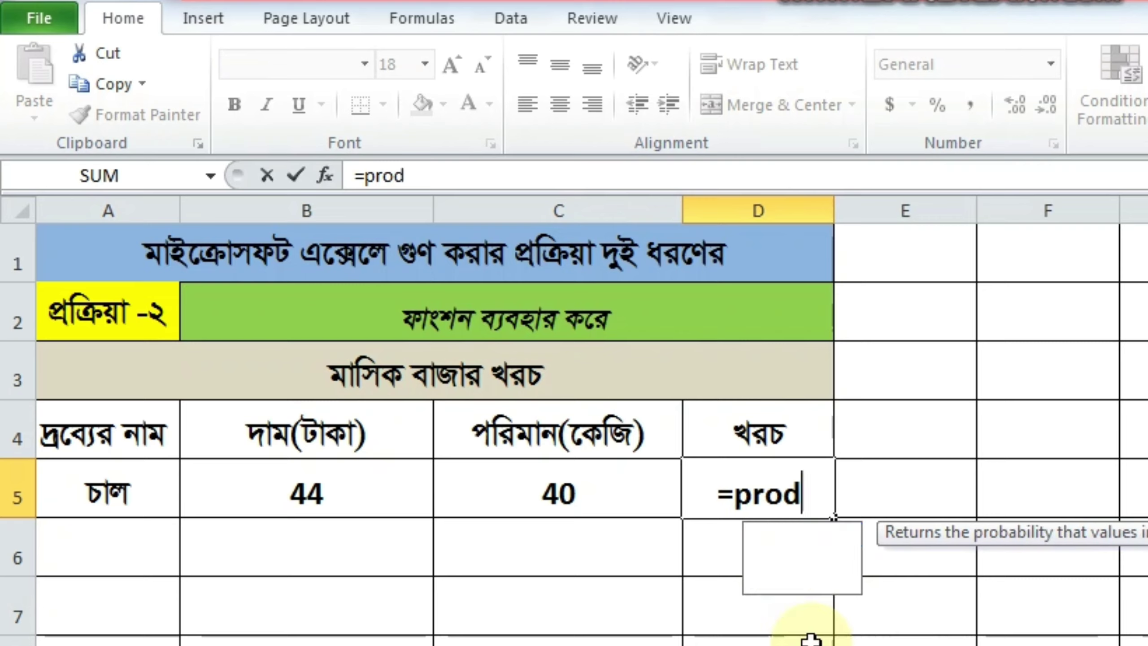
{"action": "type", "text": "u"}
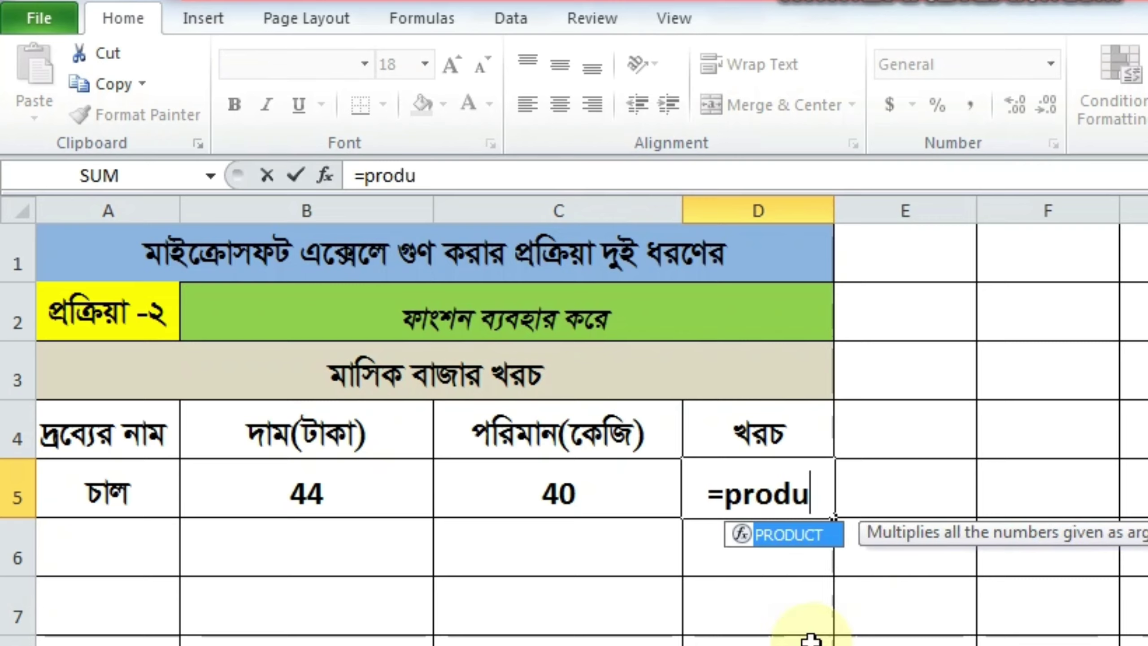
{"action": "type", "text": "ct"}
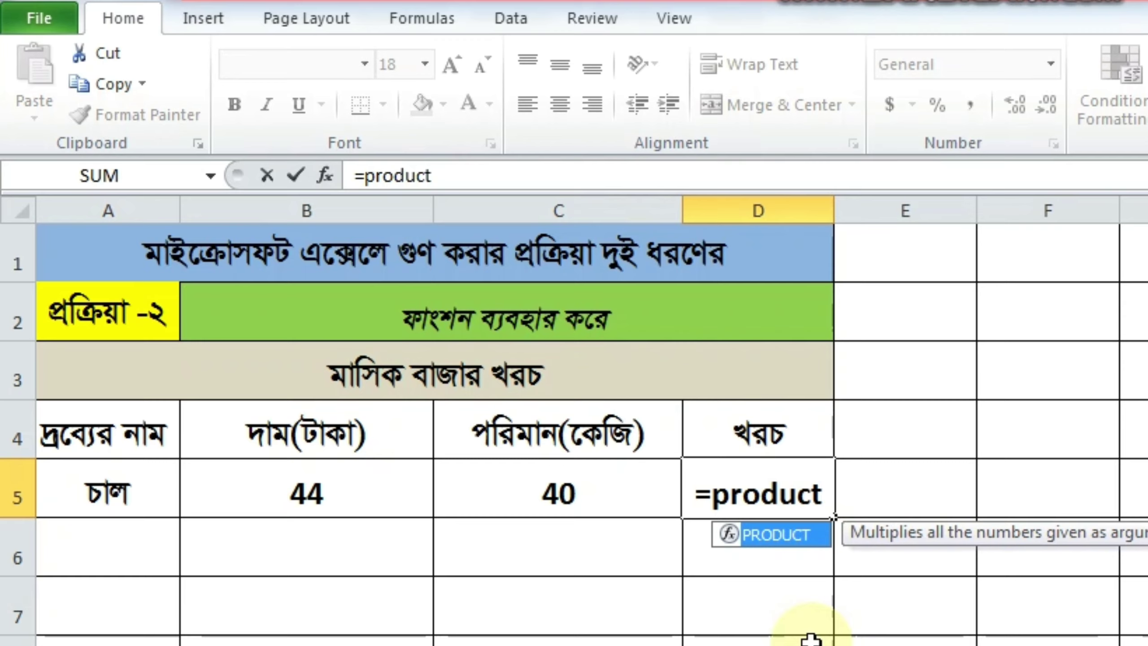
{"action": "type", "text": "("}
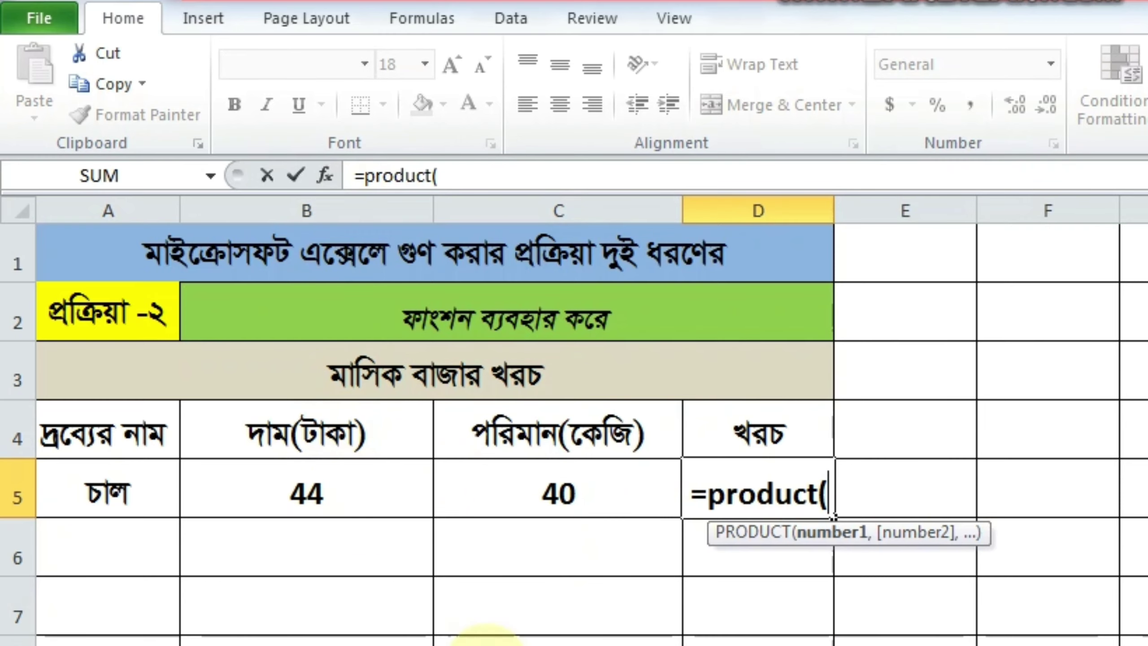
{"action": "type", "text": "B5"}
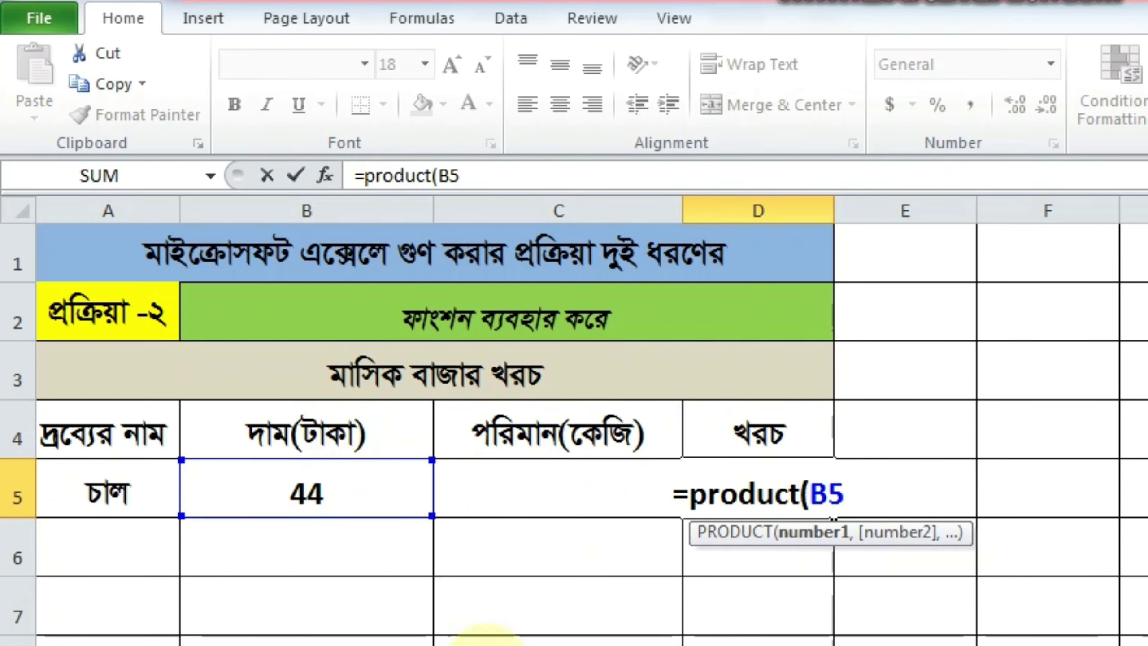
{"action": "type", "text": ":"}
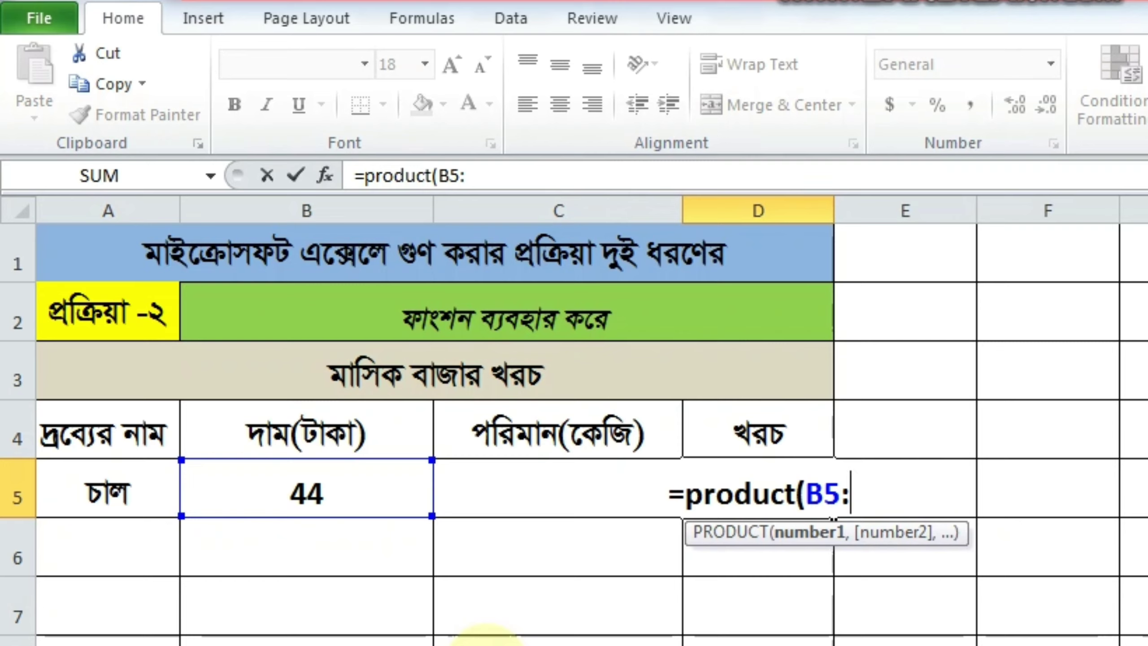
{"action": "type", "text": "C"}
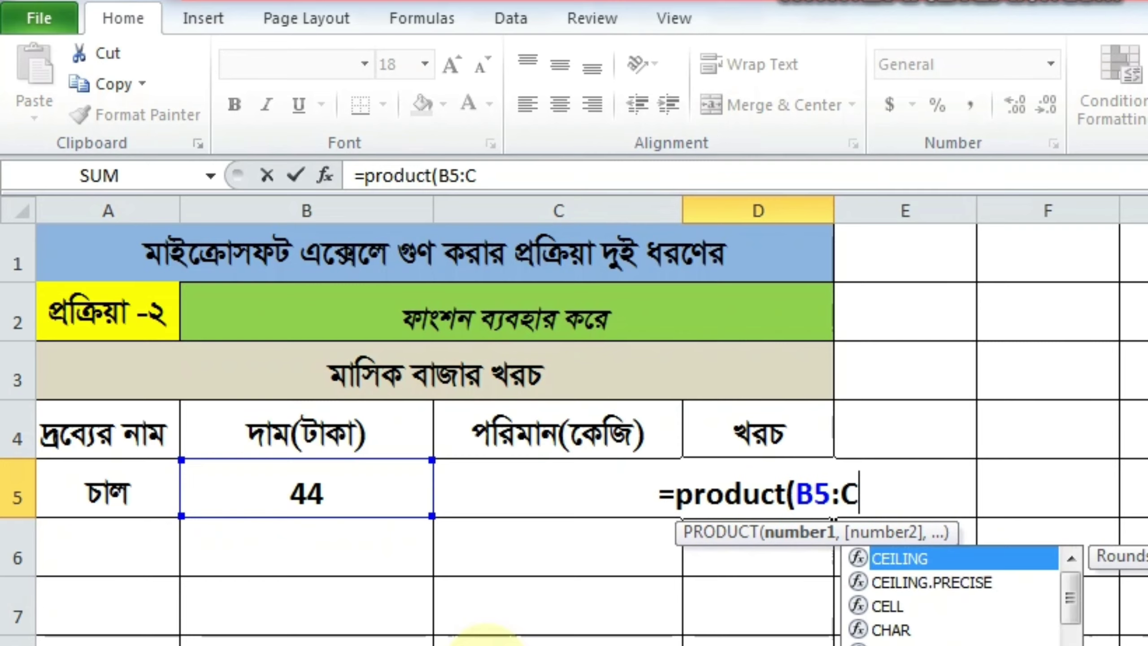
{"action": "type", "text": "5"}
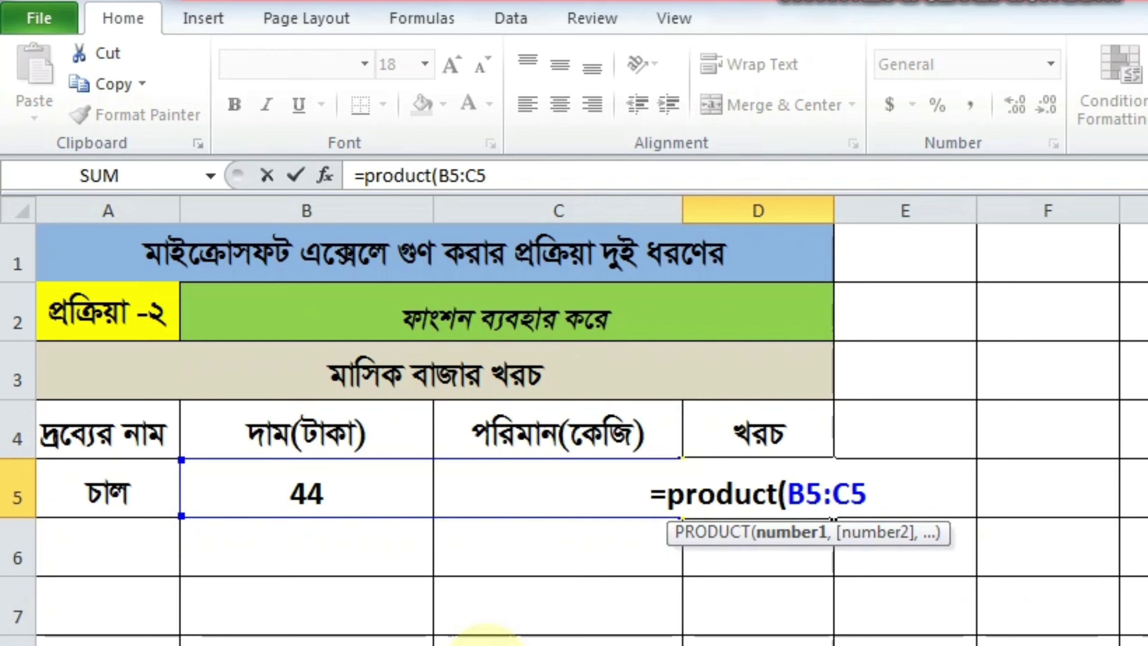
{"action": "type", "text": ")"}
{"action": "key", "text": "Return"}
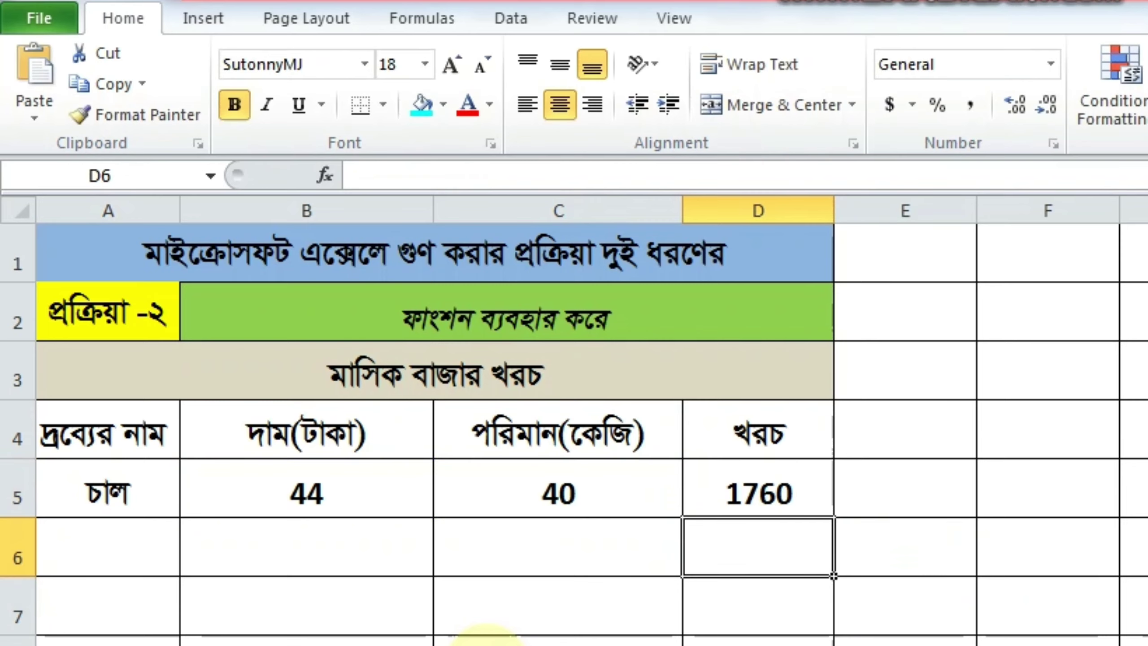
Step: Inspect the PRODUCT formula in D5 in the formula bar, leaving it unchanged
{"action": "left_click", "coordinate": [728, 489]}
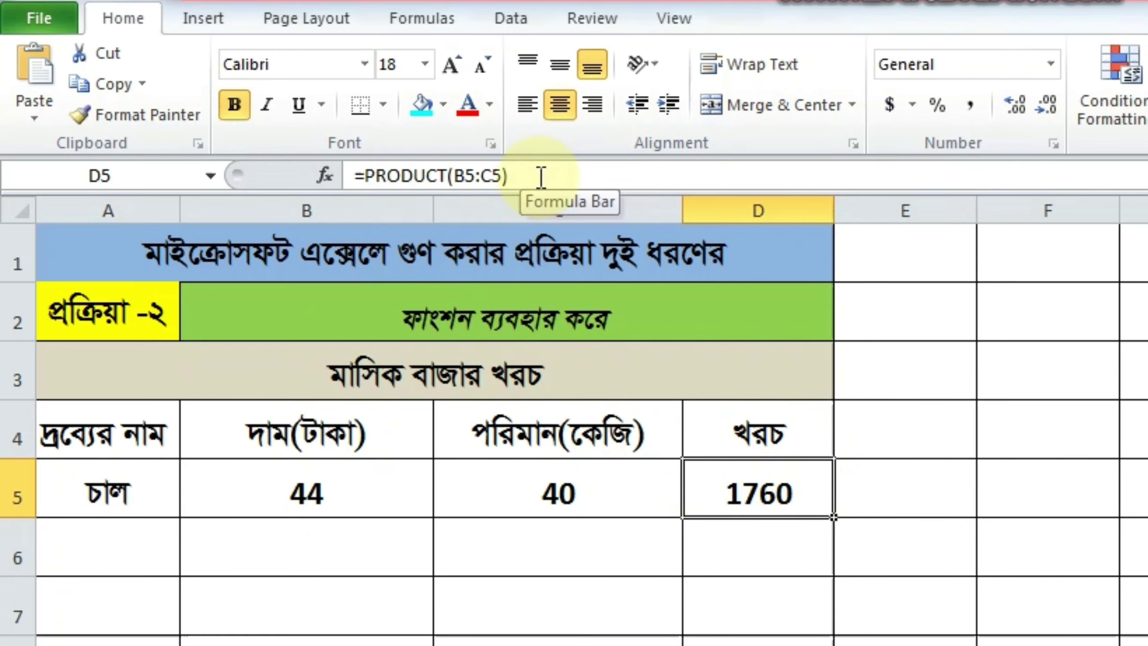
{"action": "left_click", "coordinate": [520, 175]}
{"action": "left_click_drag", "start_coordinate": [356, 175], "coordinate": [551, 178]}
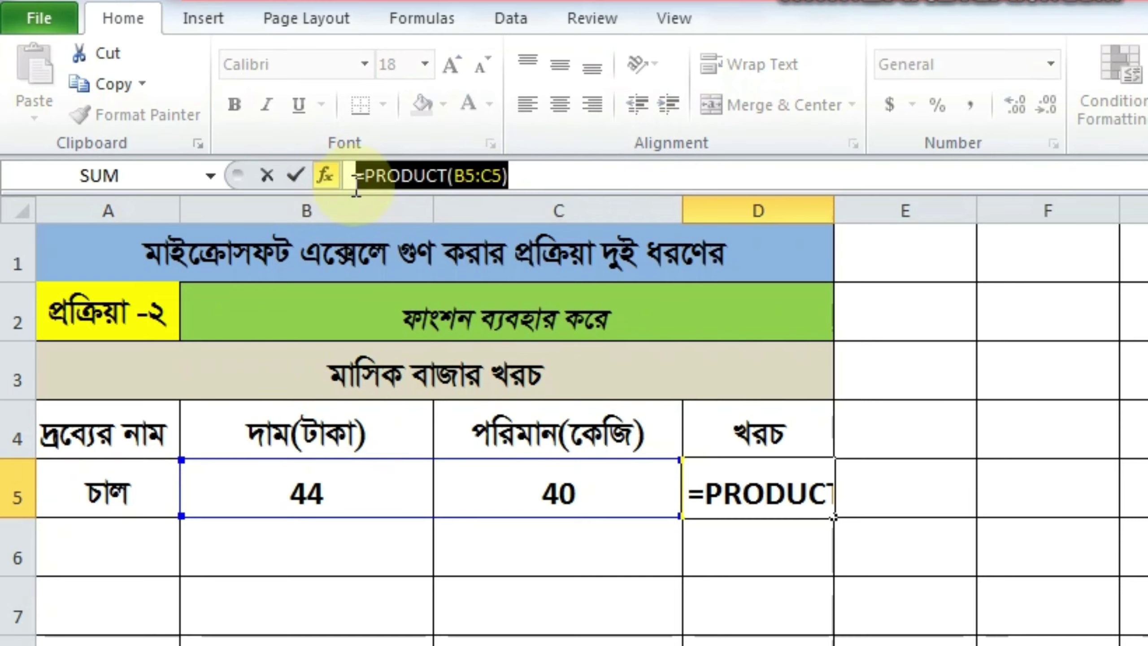
{"action": "left_click", "coordinate": [550, 175]}
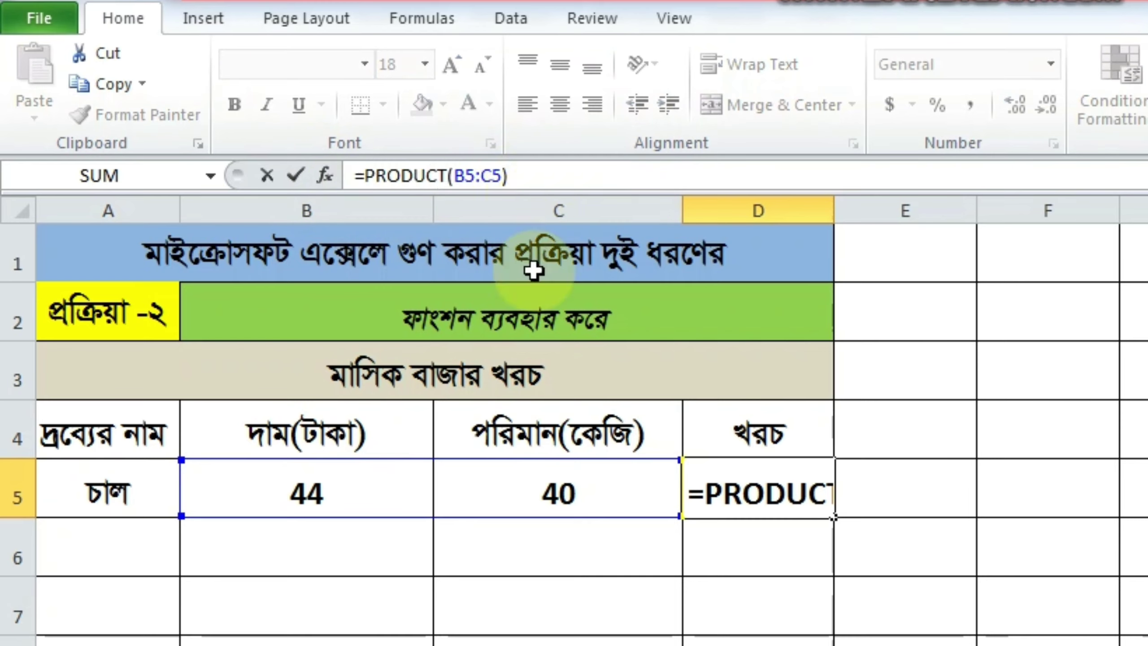
{"action": "left_click", "coordinate": [361, 607]}
Step: Change the rice quantity in C5 to 80 so the cost recalculates to 3520
{"action": "left_click", "coordinate": [305, 494]}
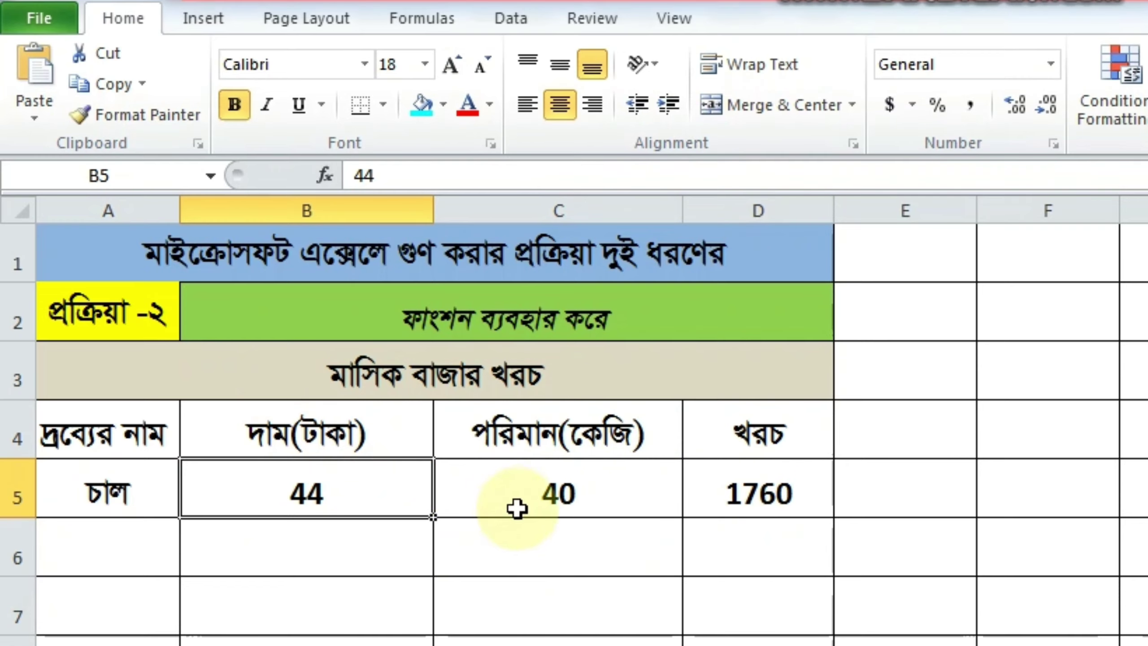
{"action": "left_click", "coordinate": [572, 489]}
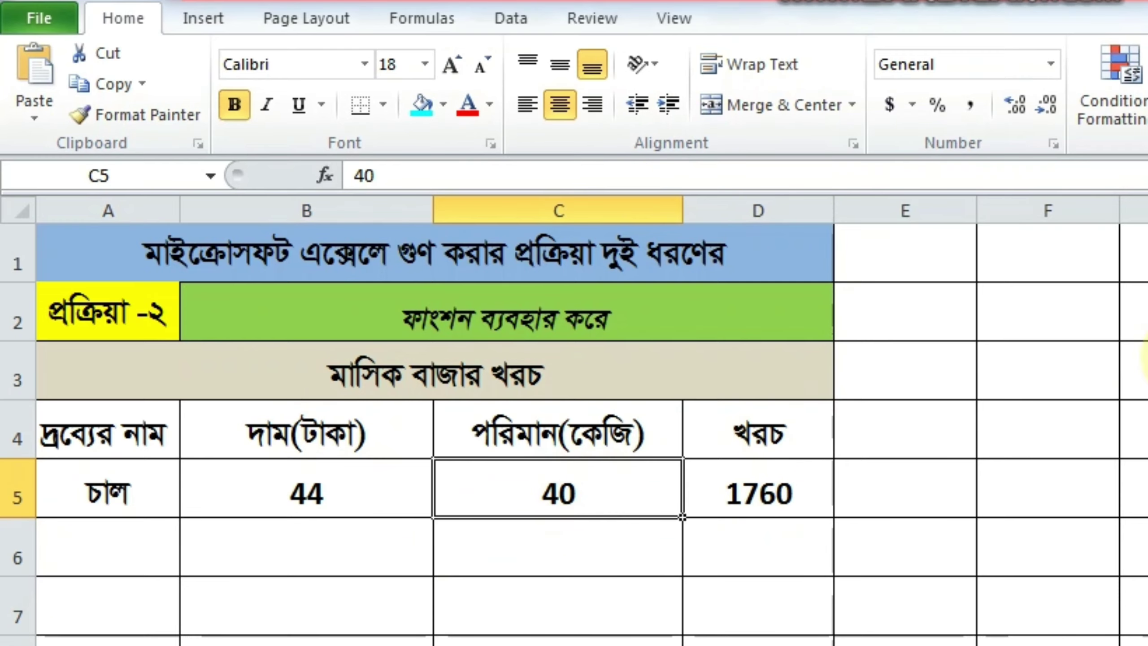
{"action": "type", "text": "80"}
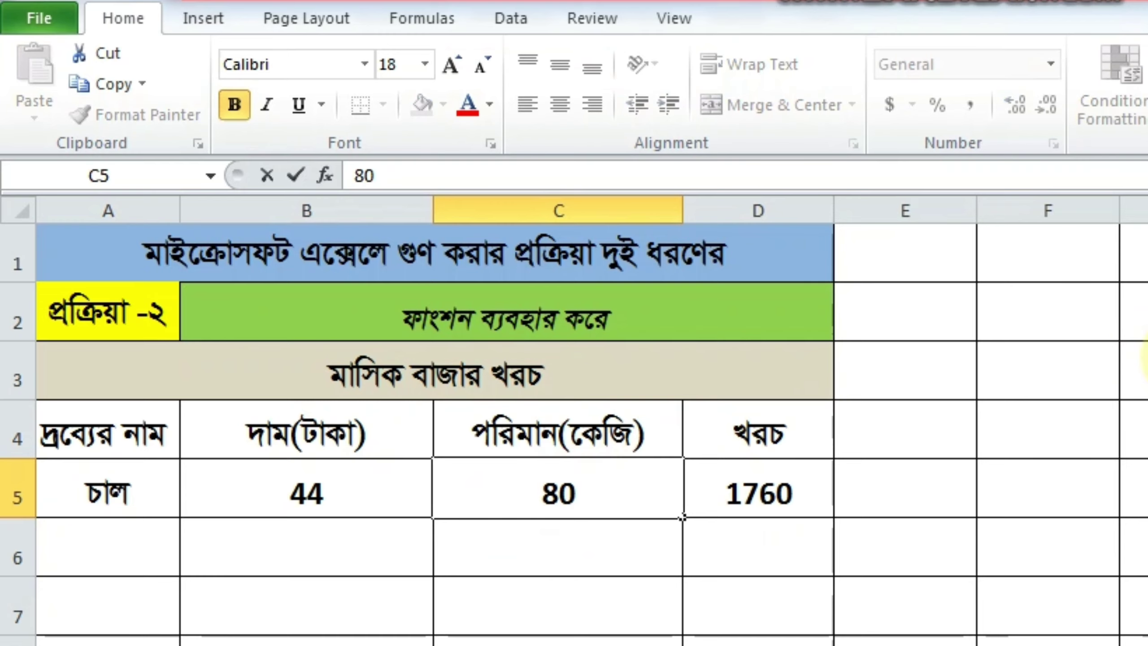
{"action": "key", "text": "Return"}
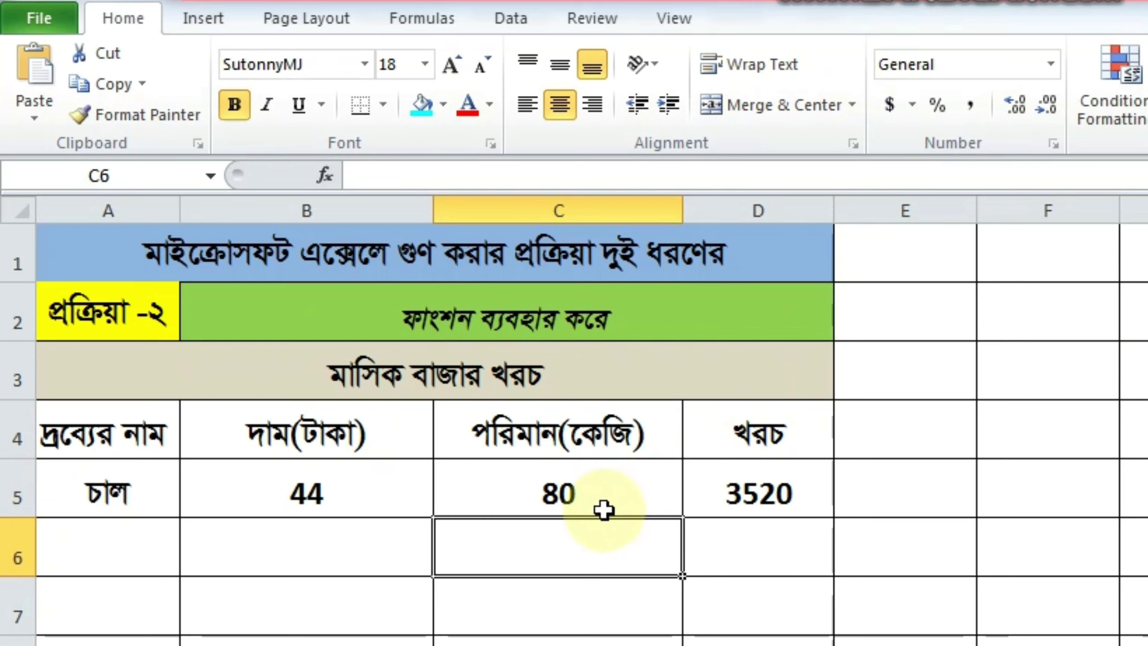
Step: Select the recalculated rice cost cell D5
{"action": "left_click", "coordinate": [707, 497]}
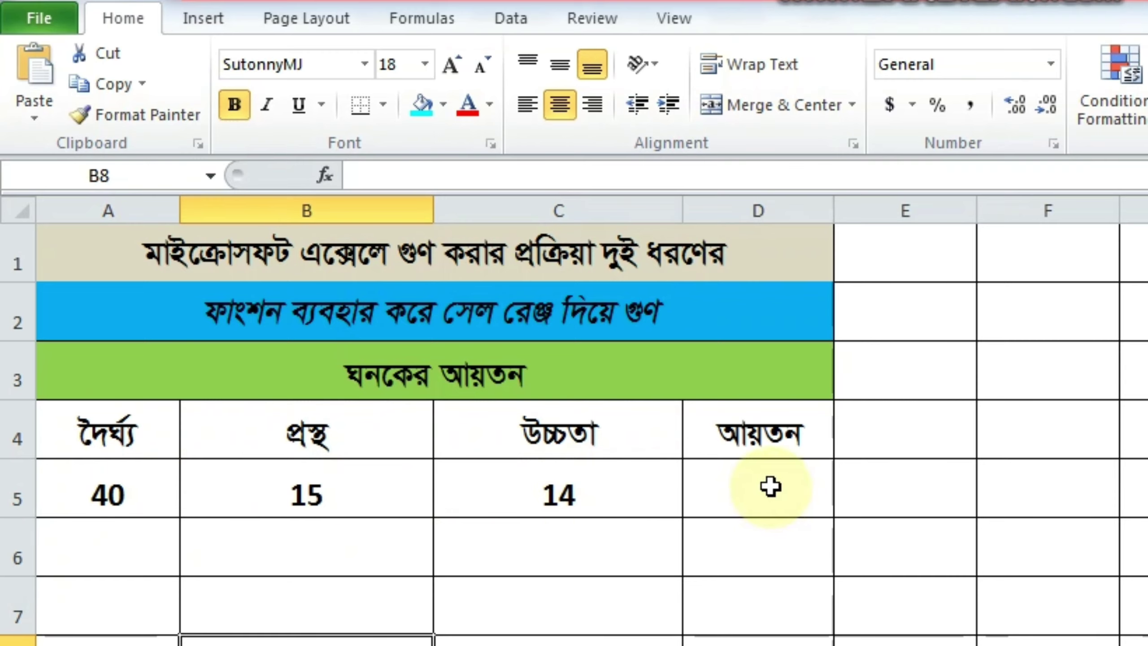
Step: Enter =product(A5:C5) in D5 to get the cube volume of 8400
{"action": "left_click", "coordinate": [770, 486]}
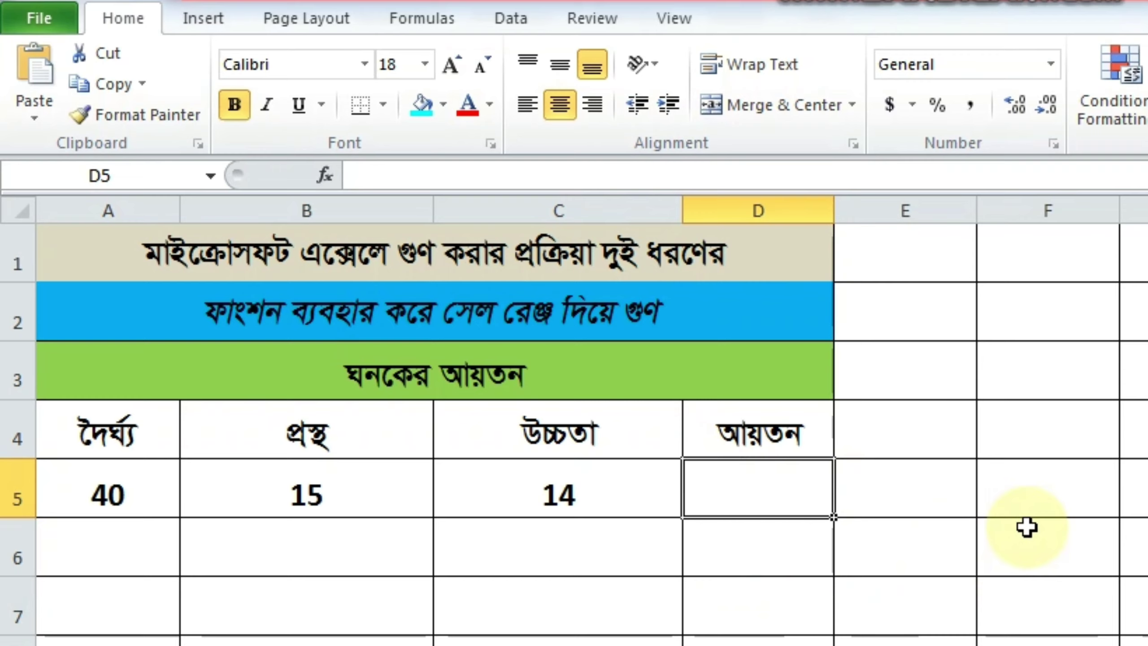
{"action": "type", "text": "="}
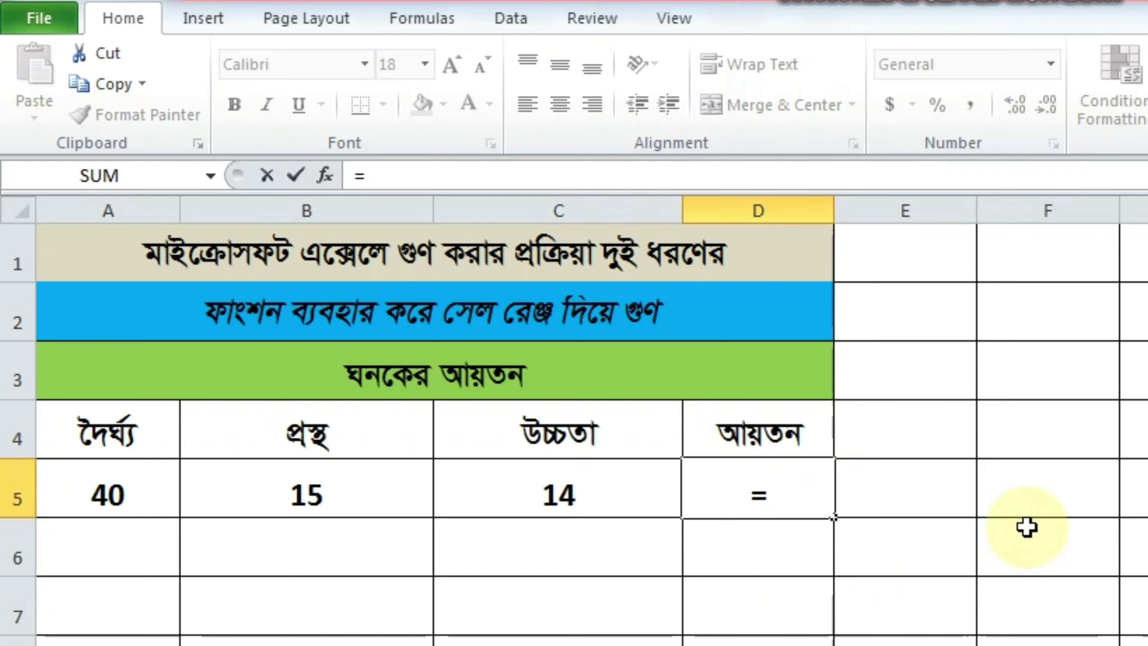
{"action": "type", "text": "pr"}
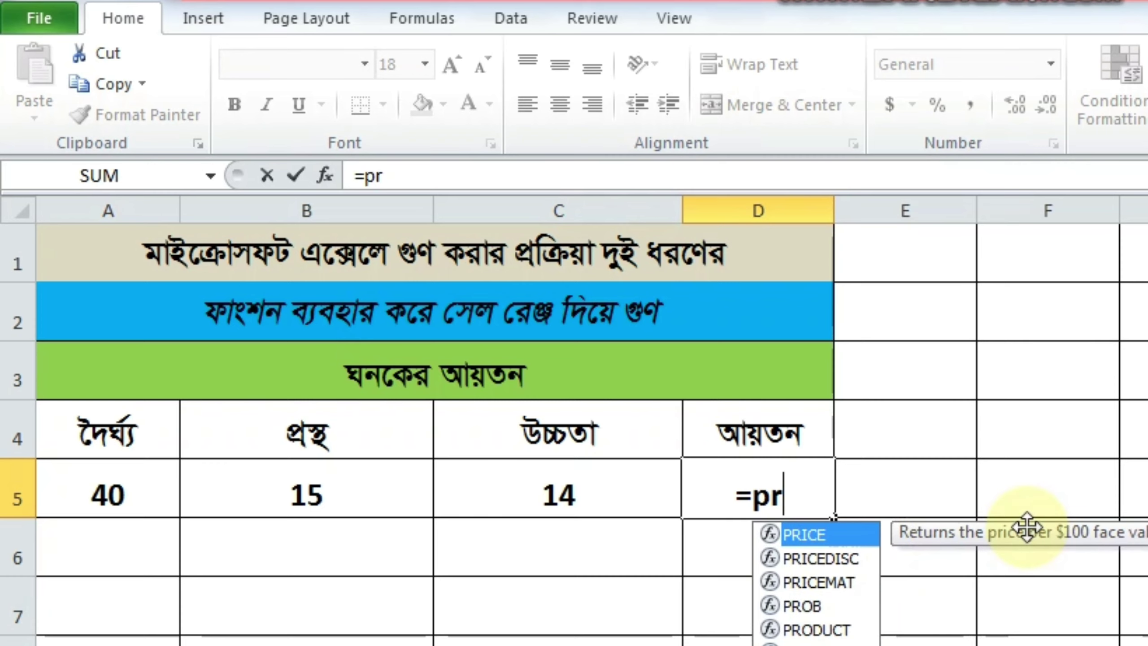
{"action": "type", "text": "o"}
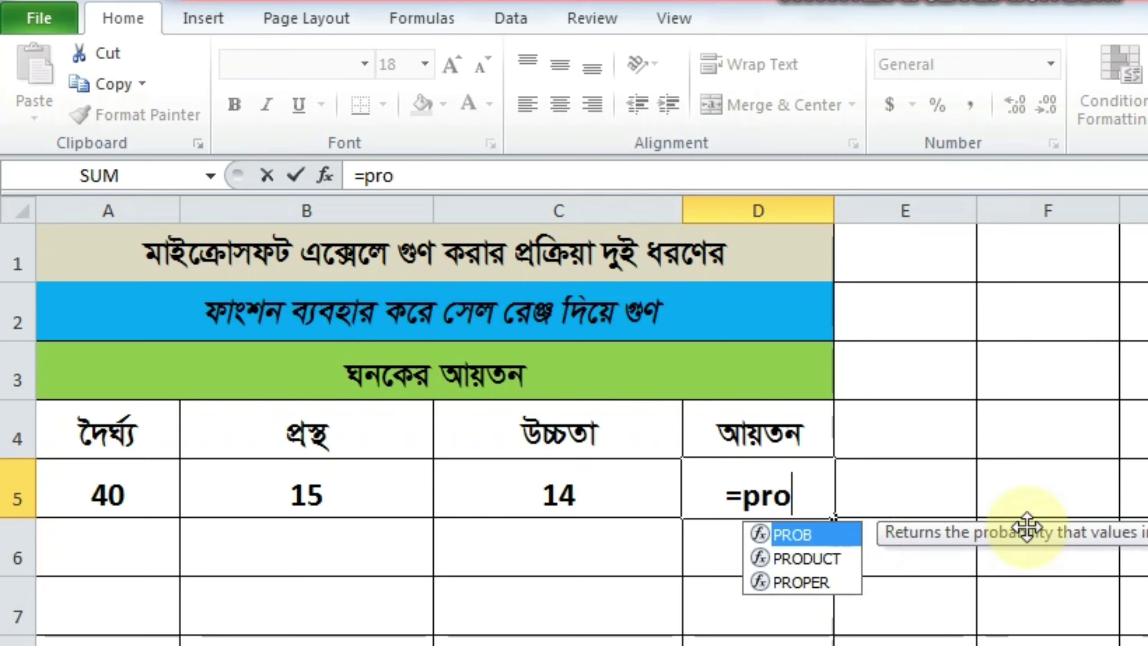
{"action": "type", "text": "duct"}
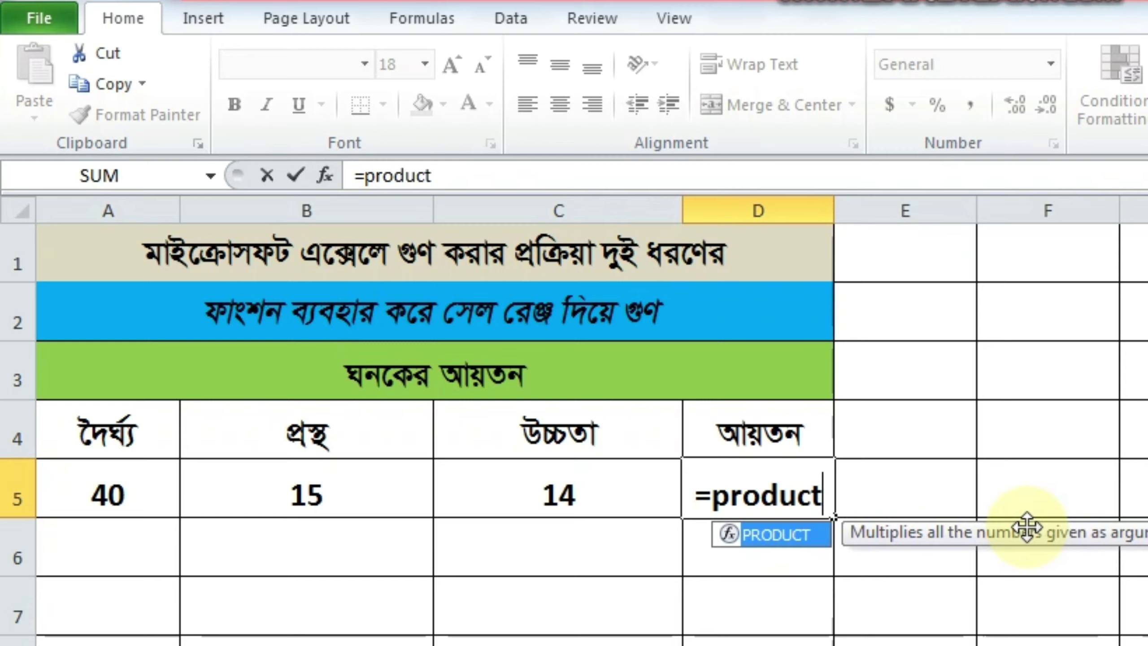
{"action": "type", "text": "("}
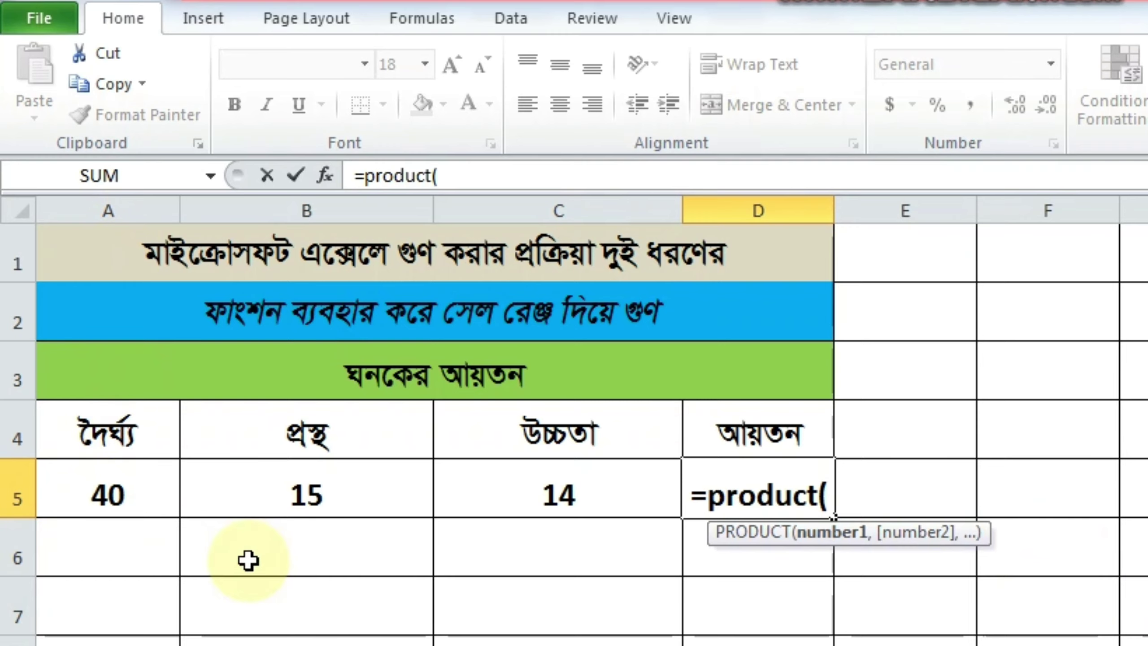
{"action": "type", "text": "A5"}
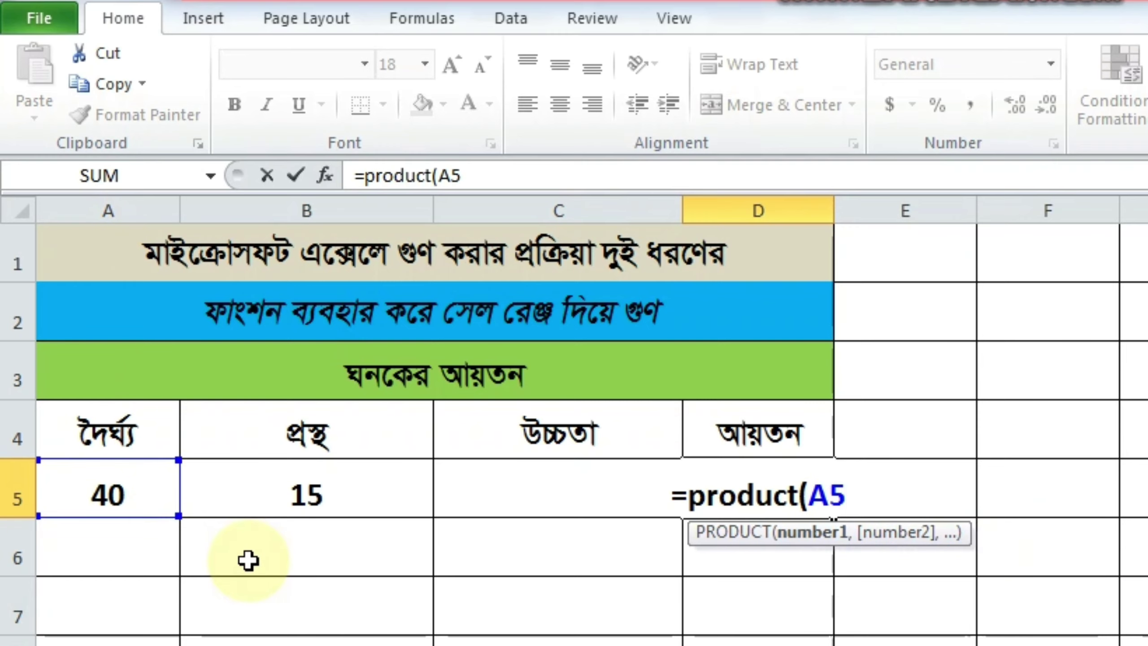
{"action": "type", "text": ":"}
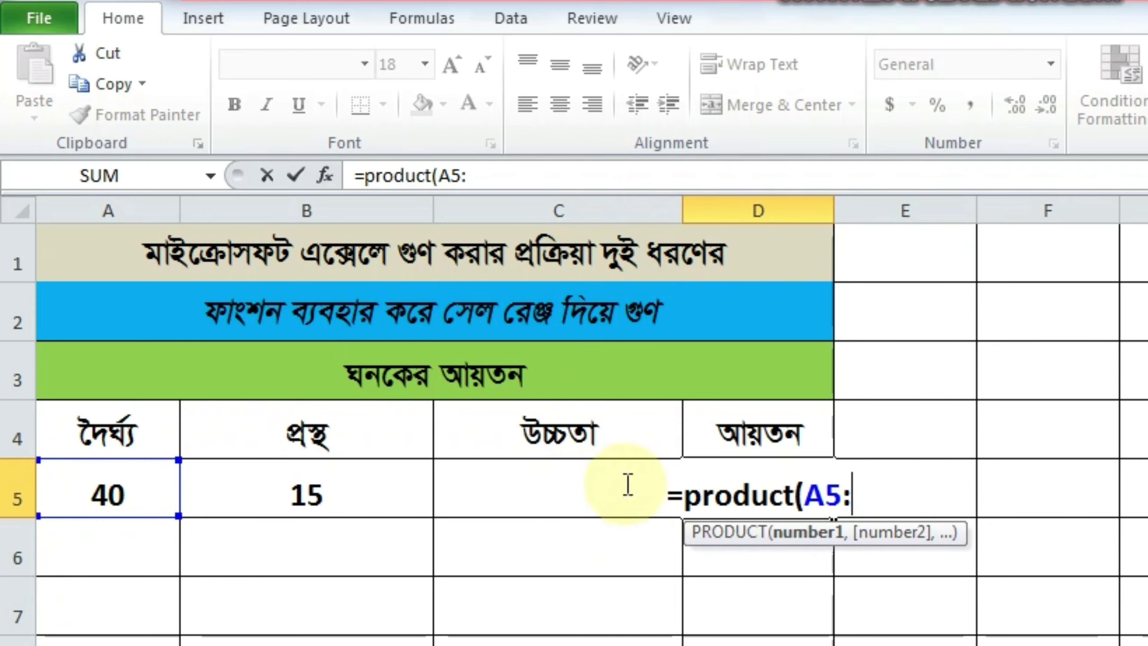
{"action": "type", "text": "C5"}
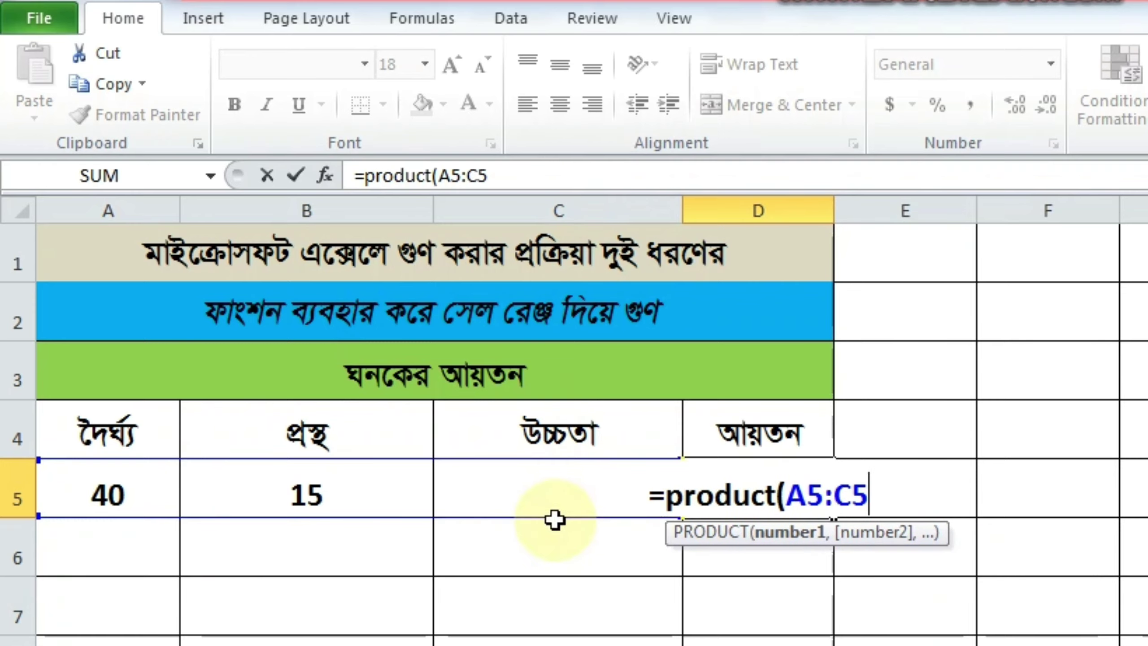
{"action": "type", "text": ")"}
{"action": "key", "text": "Return"}
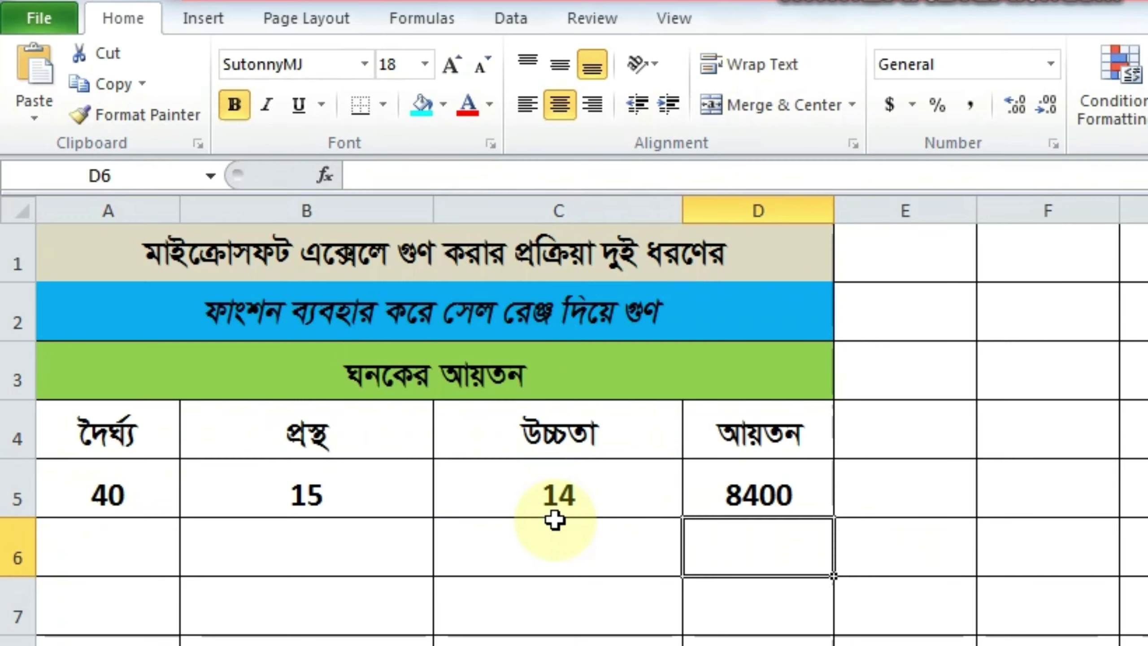
Step: Change the length in A5 to 44 and confirm D5's volume updates to 9240
{"action": "left_click", "coordinate": [741, 490]}
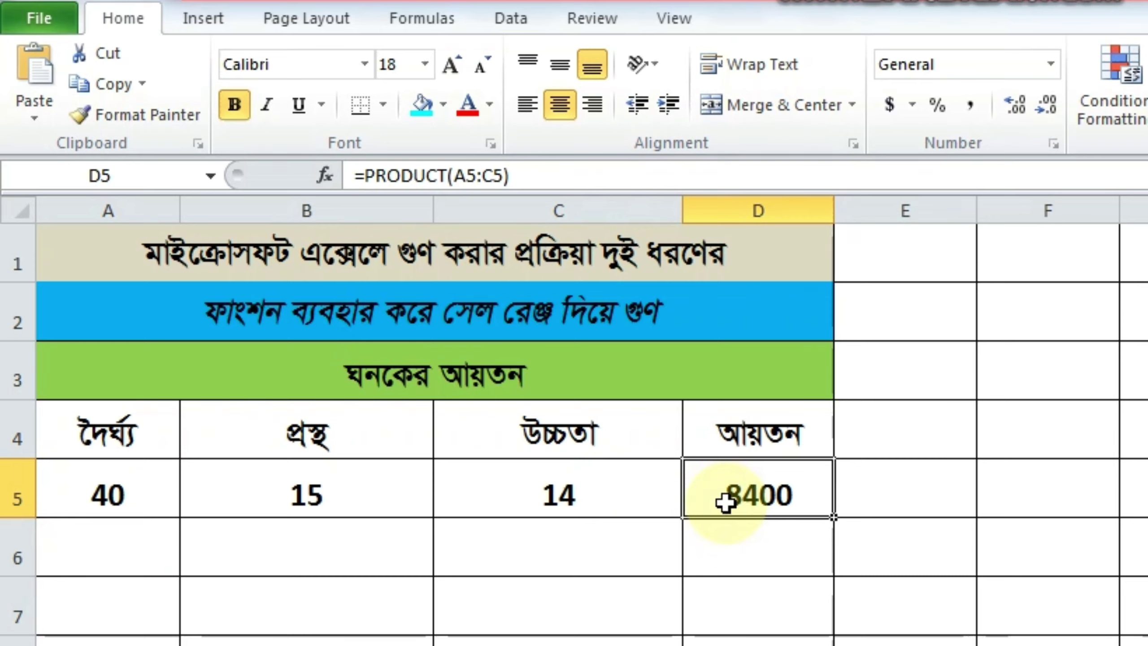
{"action": "left_click", "coordinate": [120, 504]}
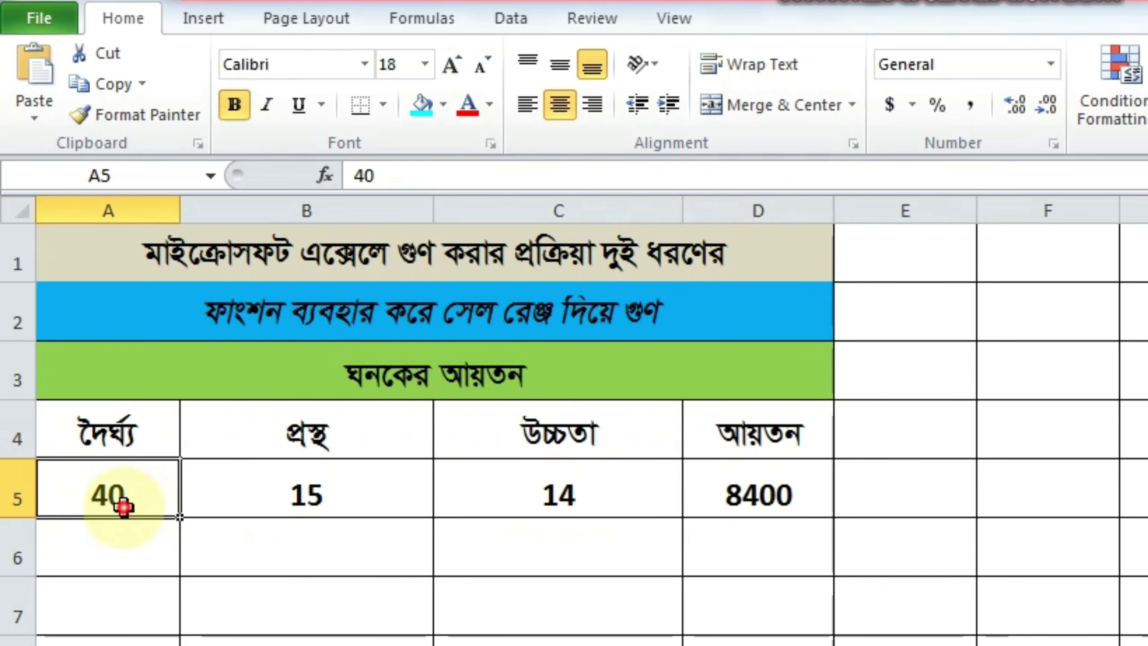
{"action": "type", "text": "4"}
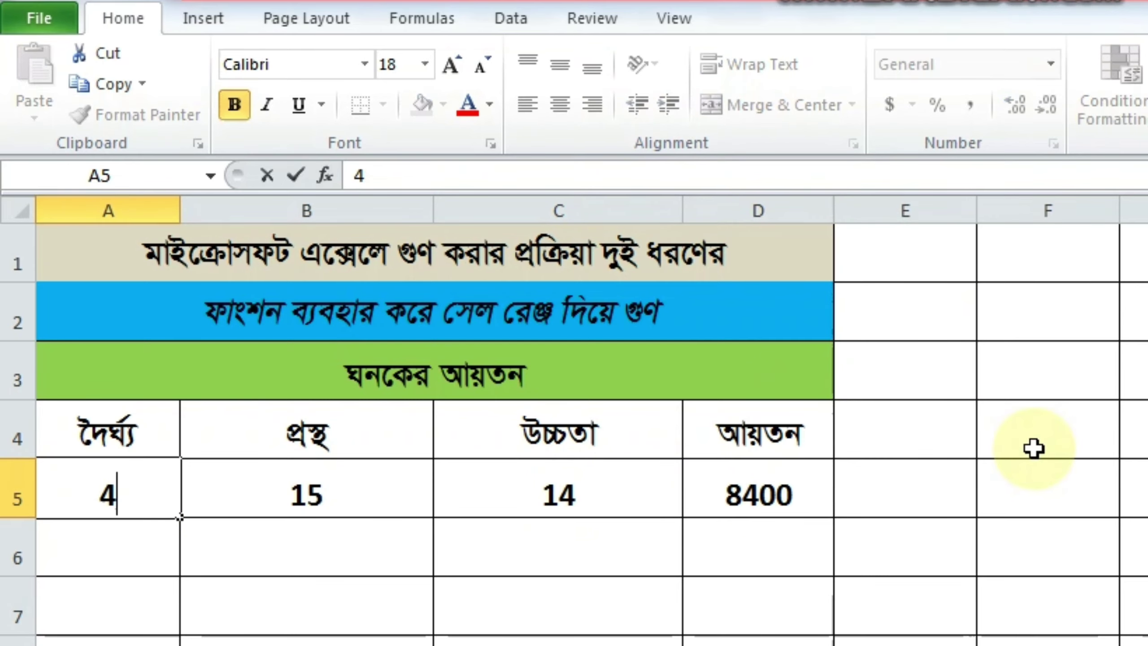
{"action": "type", "text": "4"}
{"action": "key", "text": "Return"}
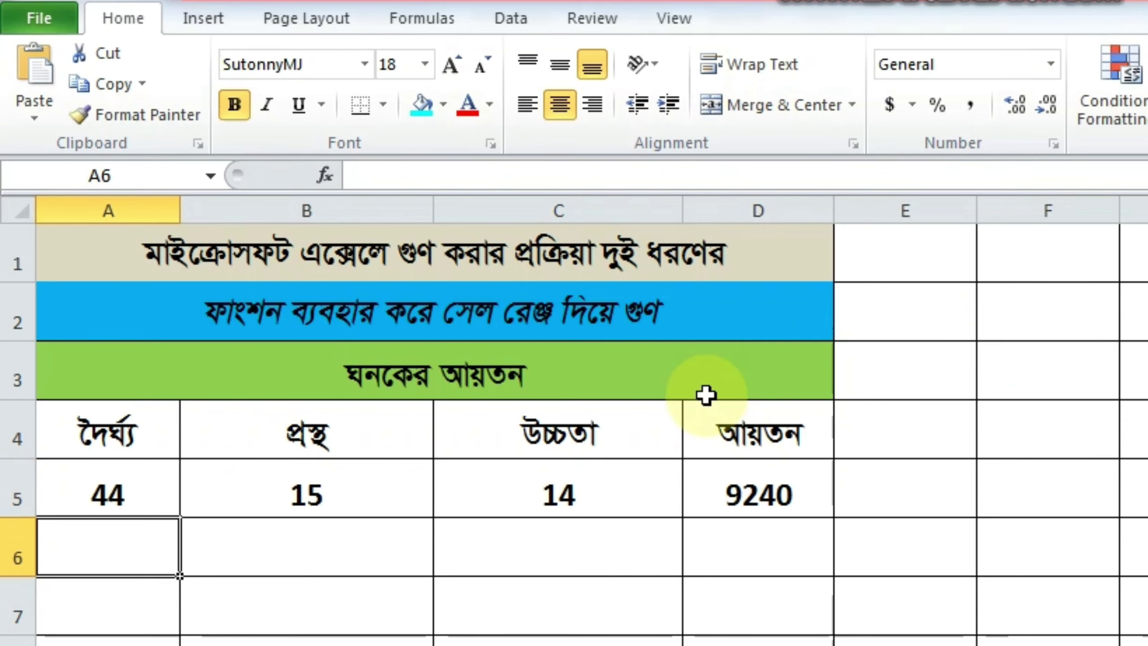
{"action": "left_click", "coordinate": [781, 491]}
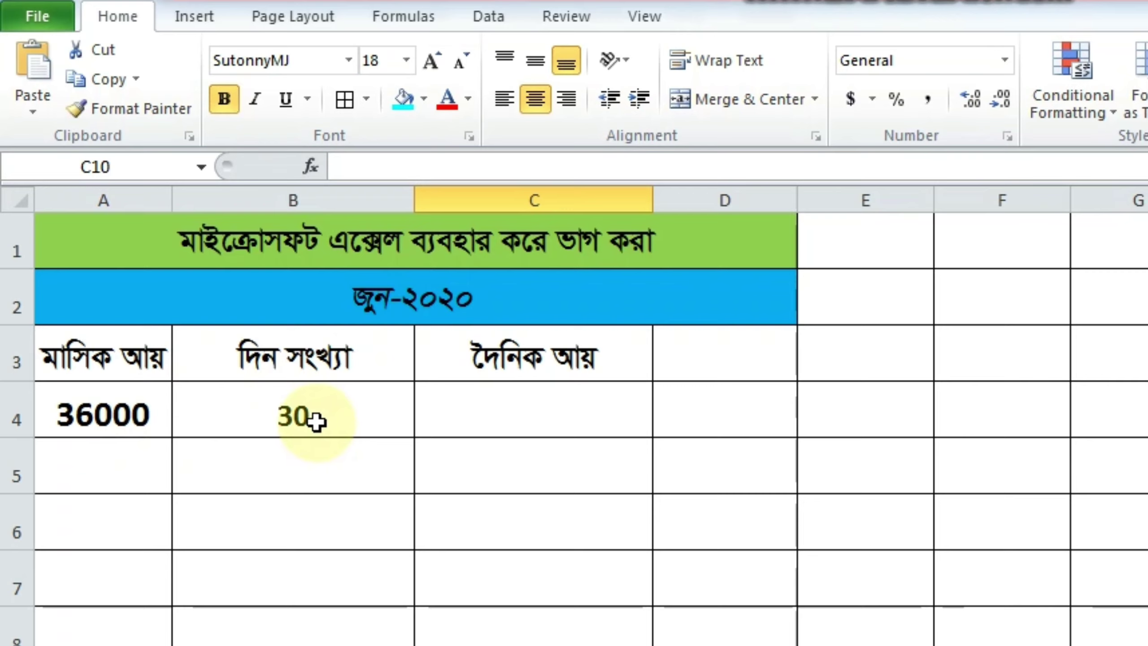
Step: Type =A4/B4 into daily income cell C4 without entering it yet
{"action": "left_click", "coordinate": [497, 408]}
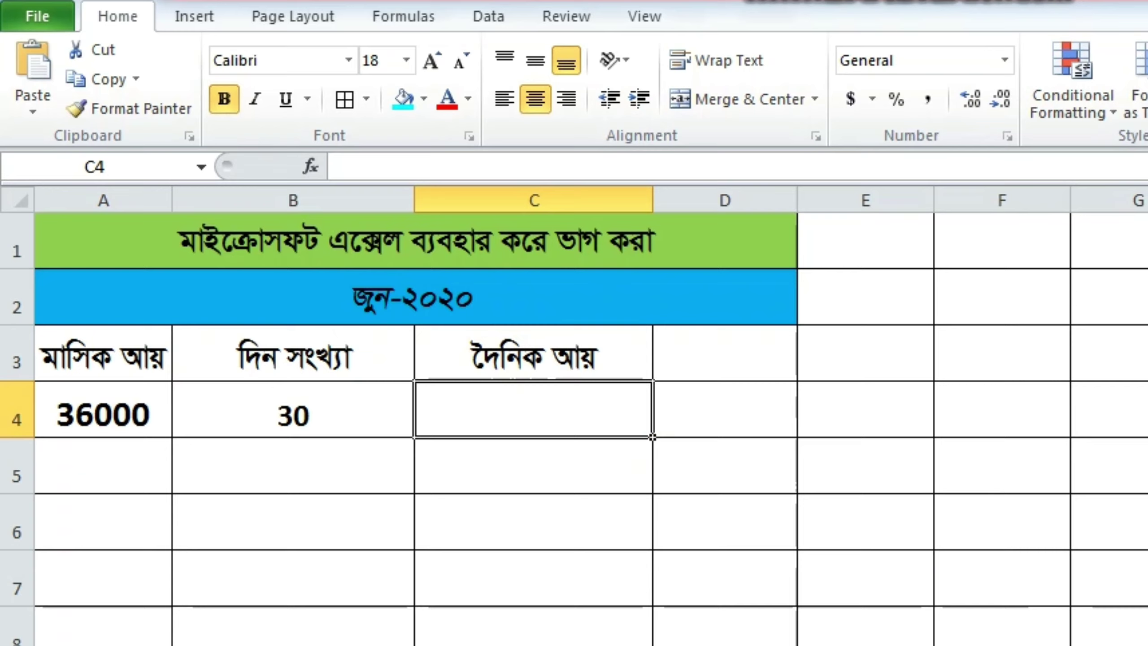
{"action": "type", "text": "="}
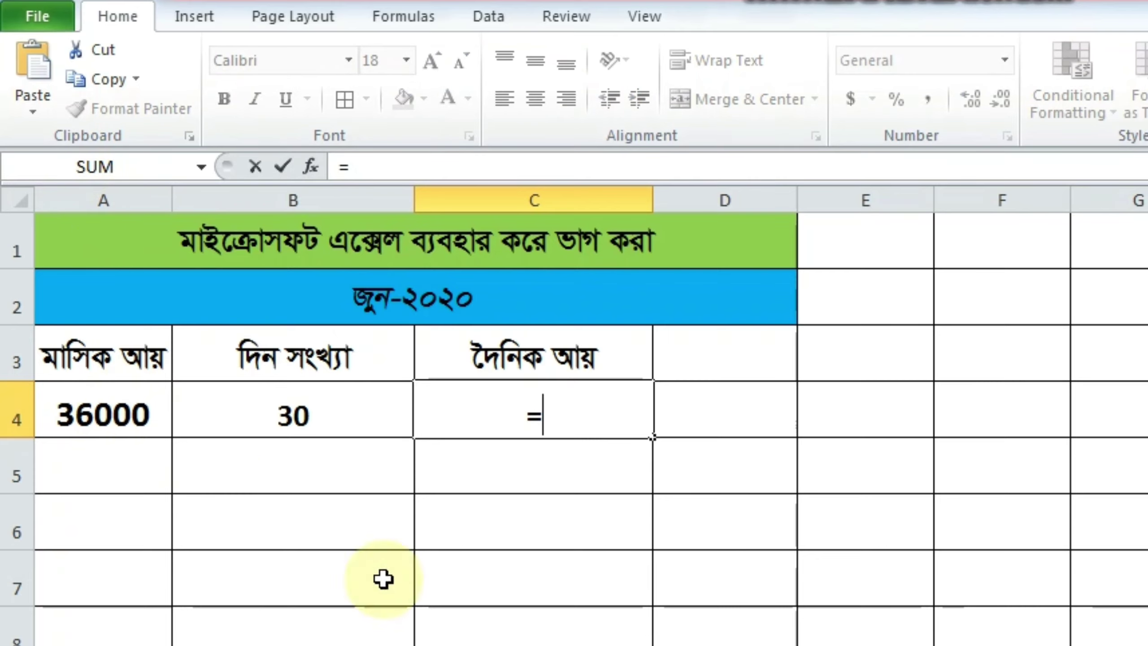
{"action": "type", "text": "A4"}
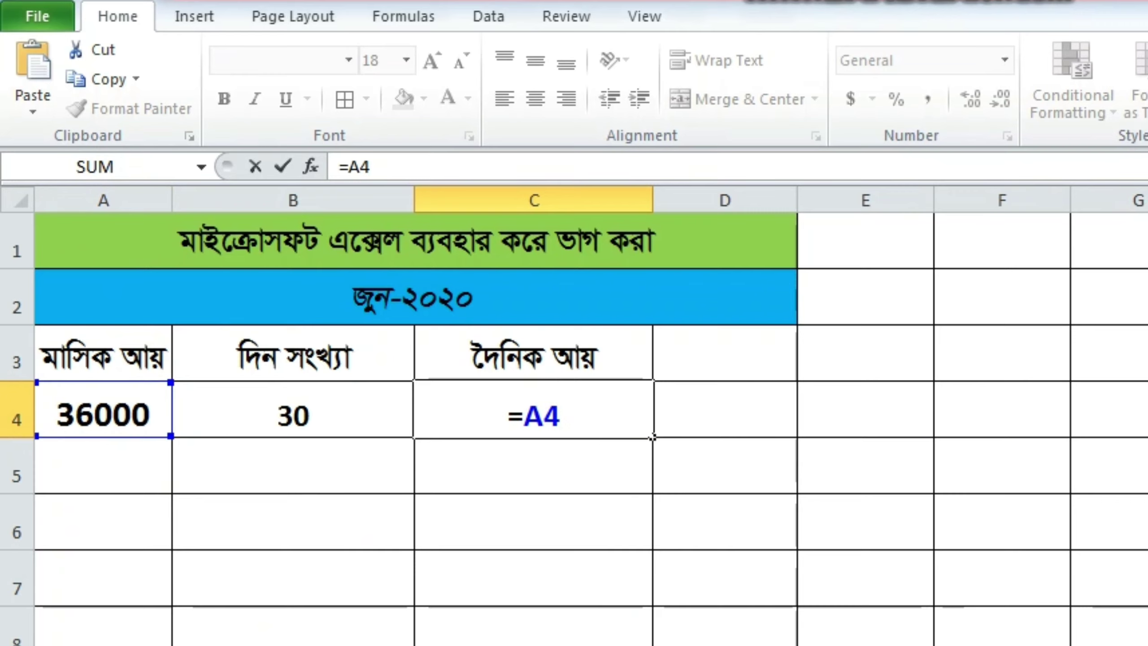
{"action": "type", "text": "/"}
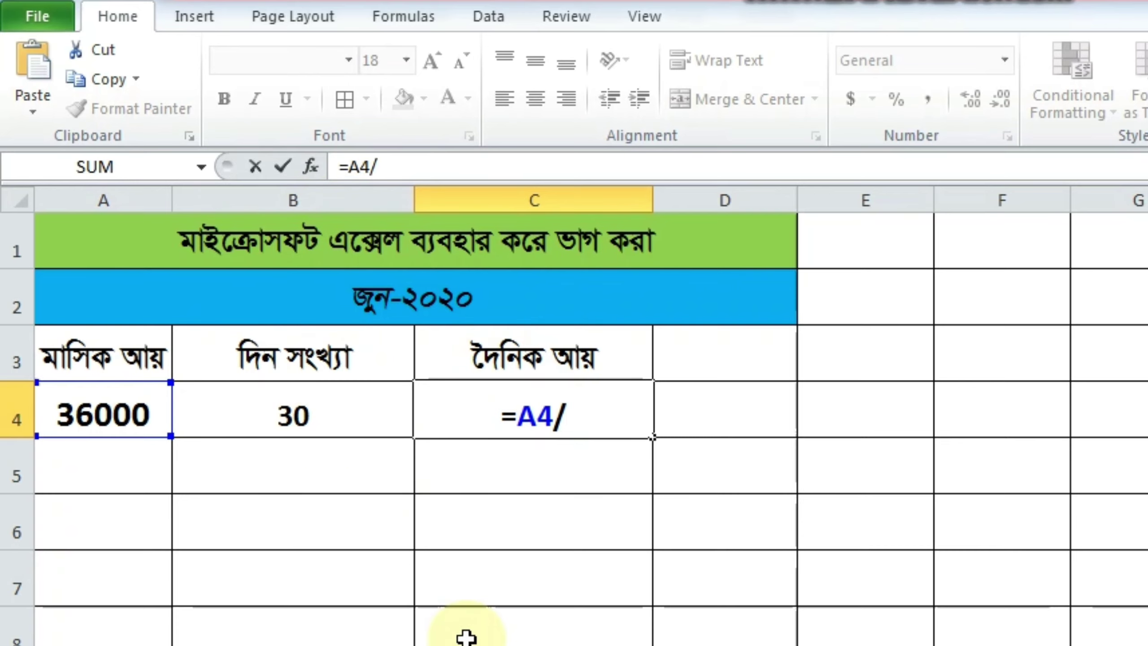
{"action": "type", "text": "B4"}
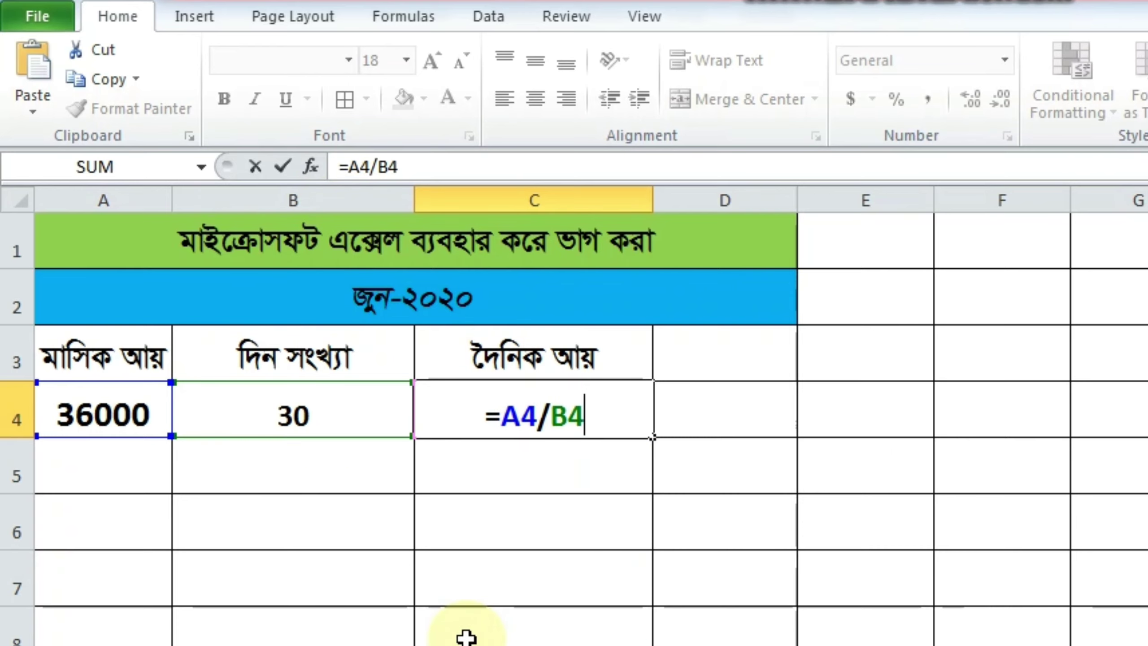
Step: Enter the division formula so C4 shows daily income 1200
{"action": "key", "text": "Return"}
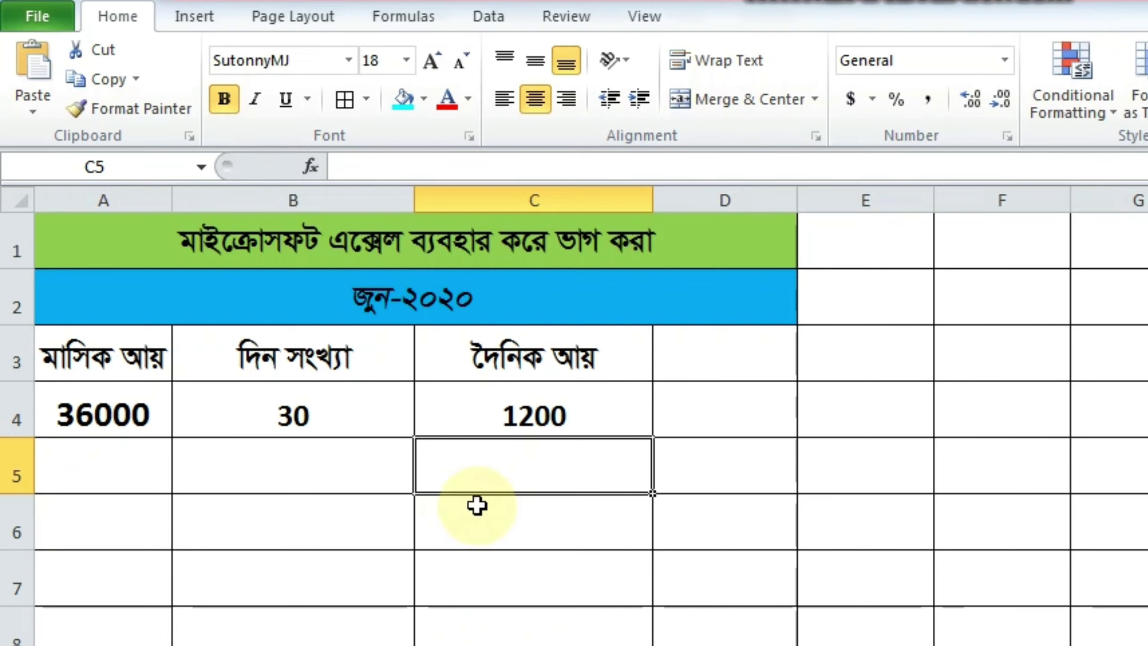
{"action": "left_click", "coordinate": [522, 416]}
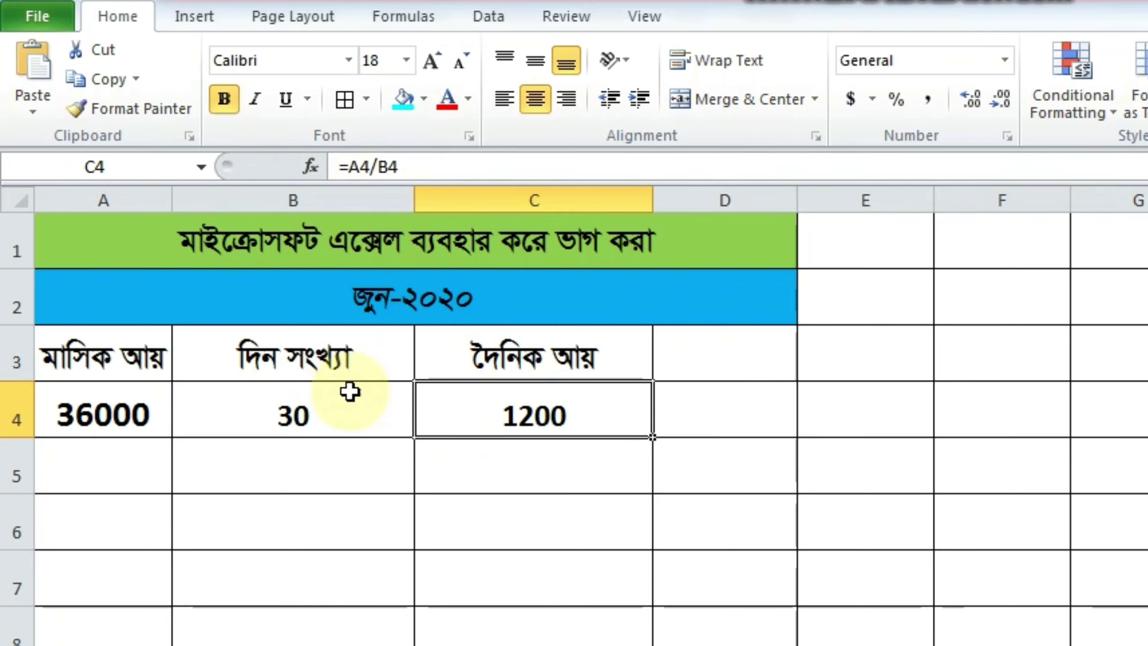
{"action": "left_click", "coordinate": [238, 410]}
Step: Change monthly income in A4 to 40000 and check C4 recalculates to 1333.333333
{"action": "left_click", "coordinate": [93, 410]}
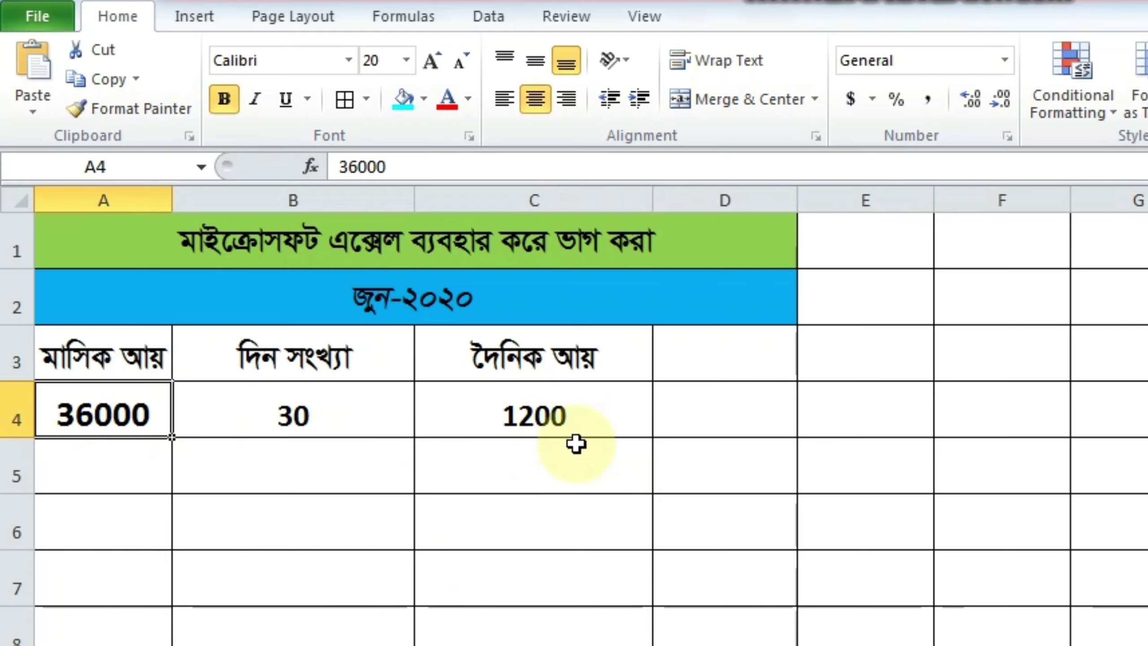
{"action": "type", "text": "40"}
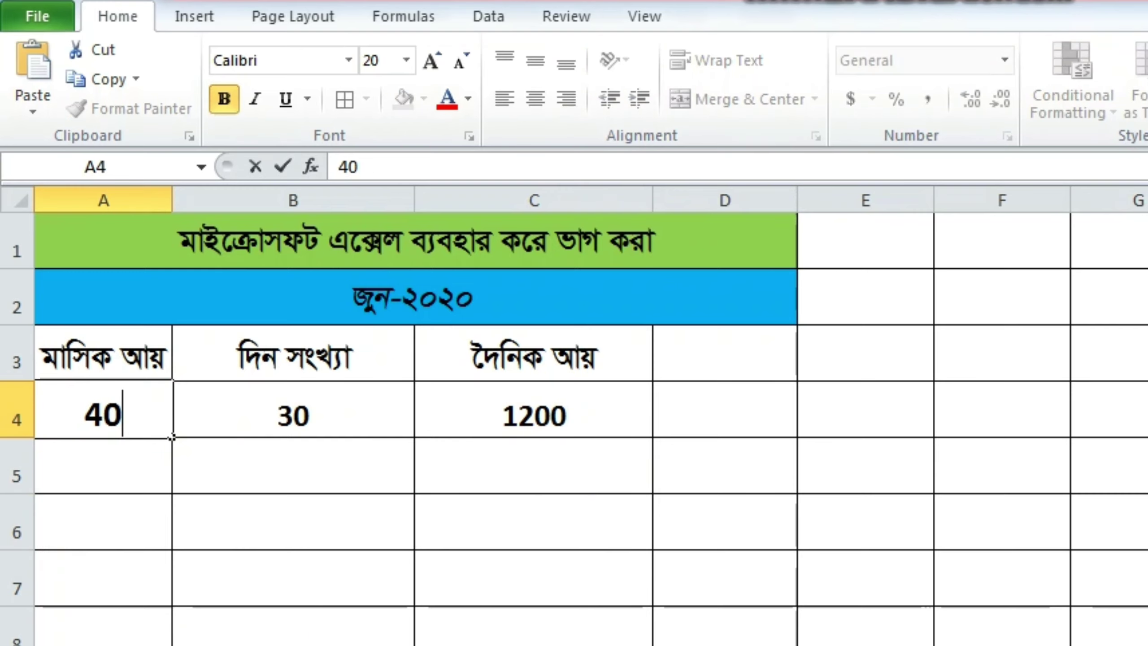
{"action": "type", "text": "000"}
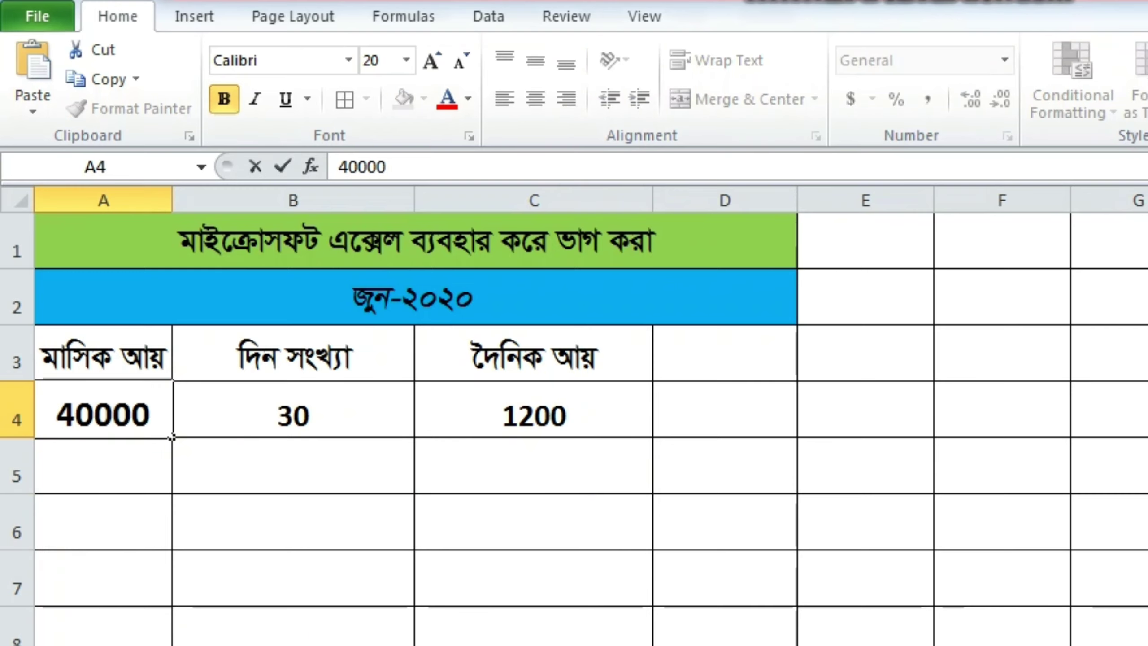
{"action": "key", "text": "Return"}
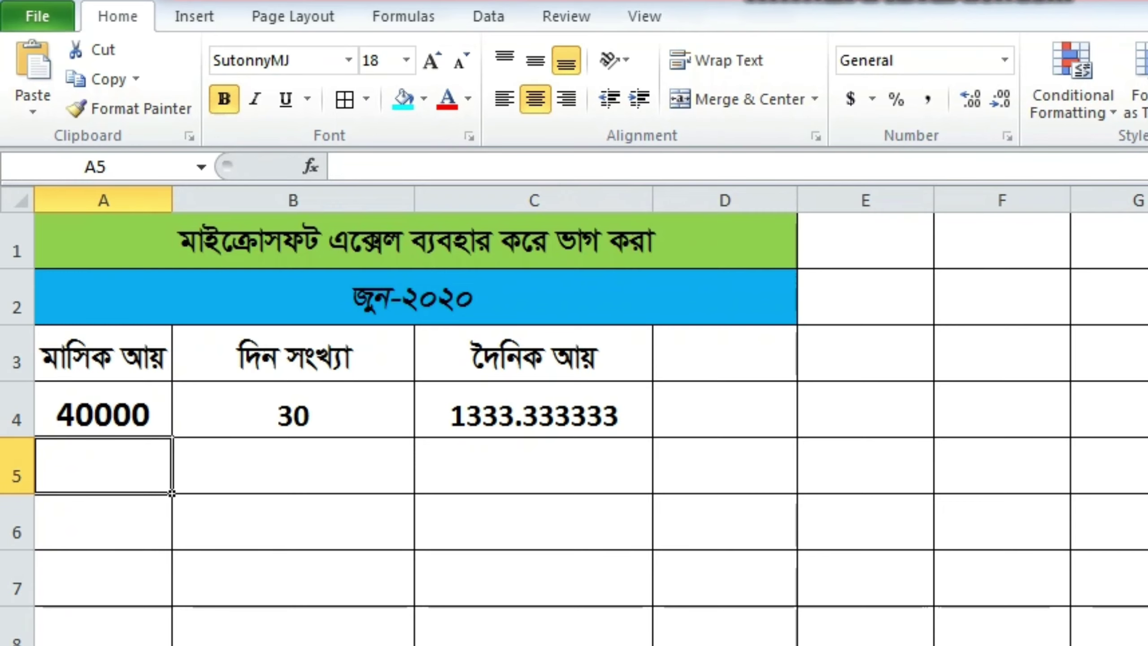
{"action": "left_click", "coordinate": [599, 559]}
{"action": "left_click", "coordinate": [588, 413]}
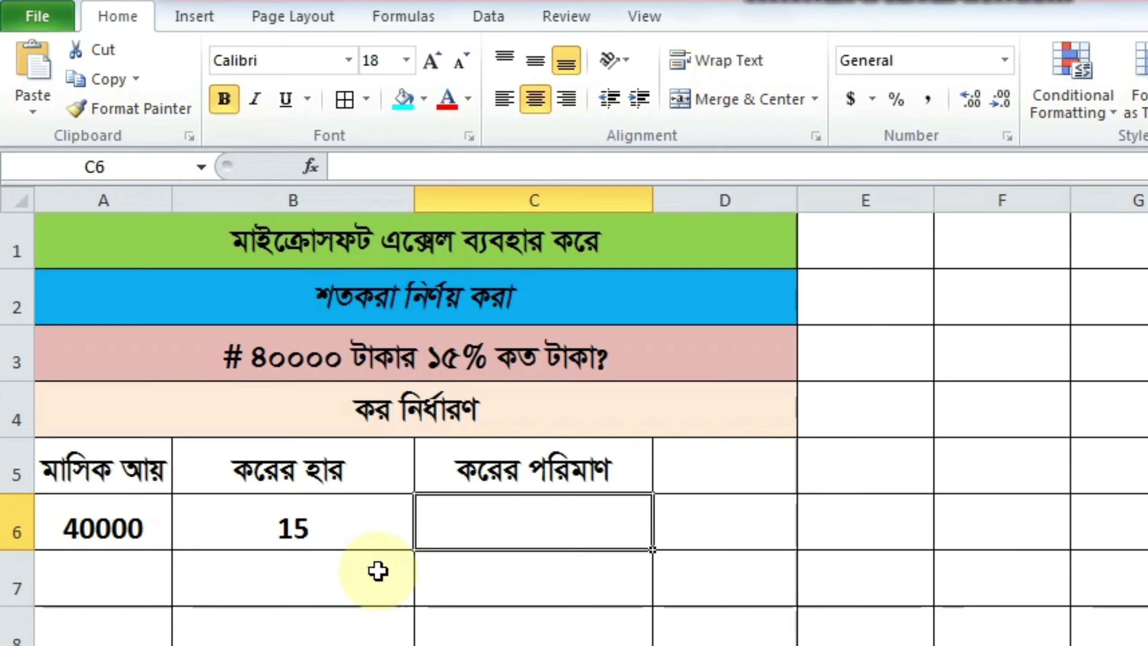
Step: Enter =A6*B6% in C6 for a 6000 tax amount and review its referenced cells
{"action": "left_click", "coordinate": [573, 528]}
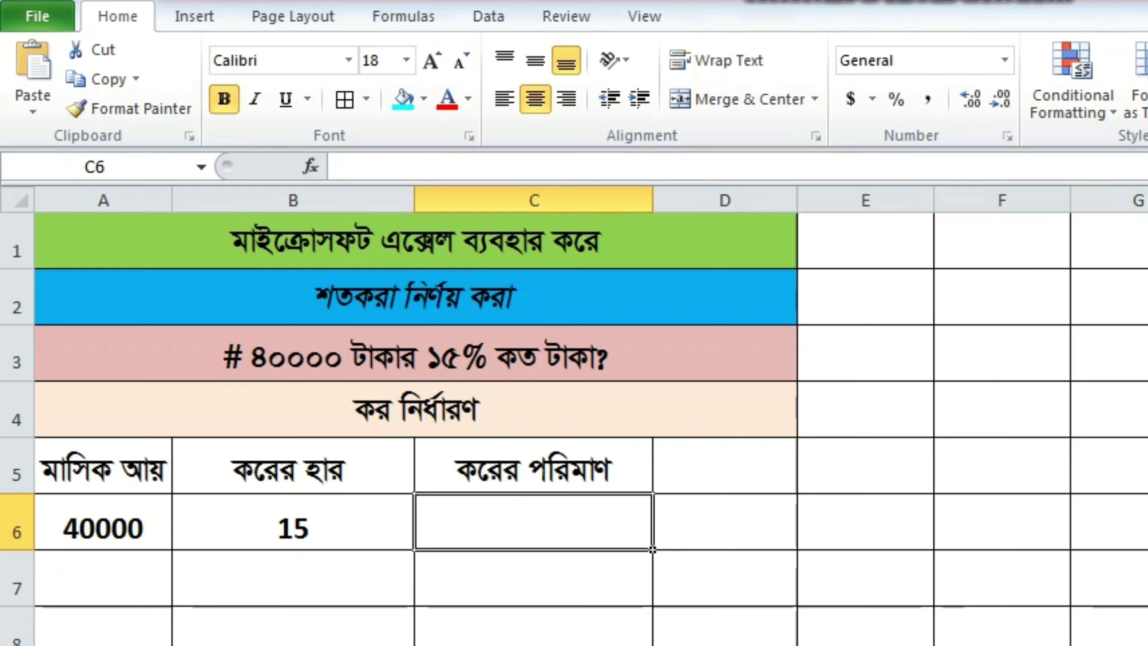
{"action": "type", "text": "="}
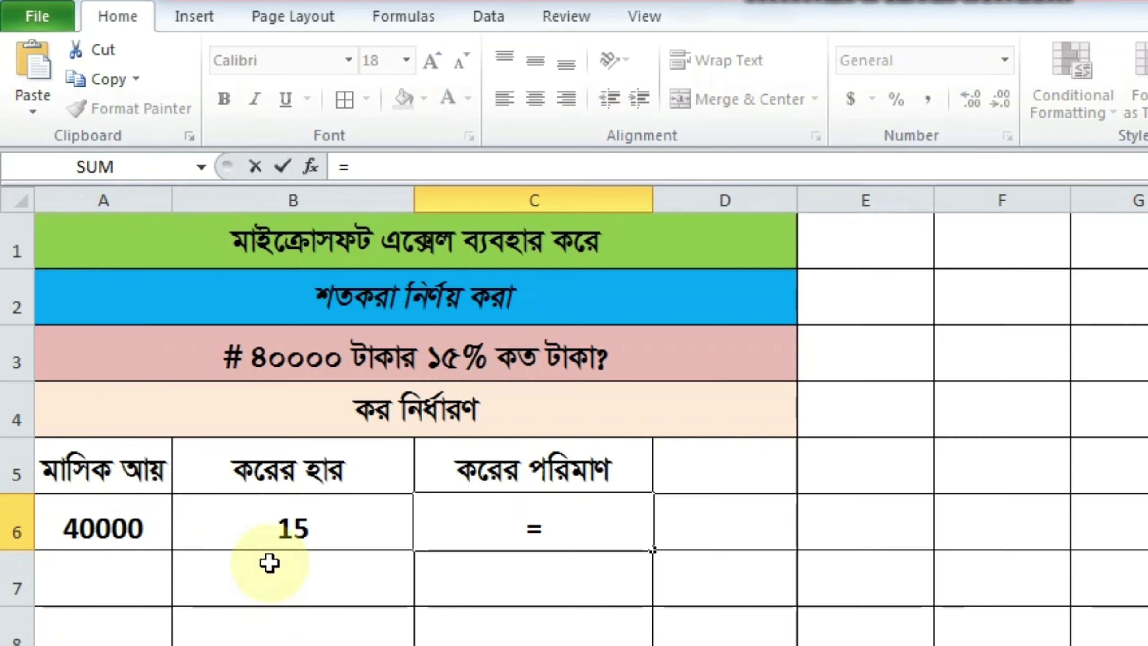
{"action": "type", "text": "A6"}
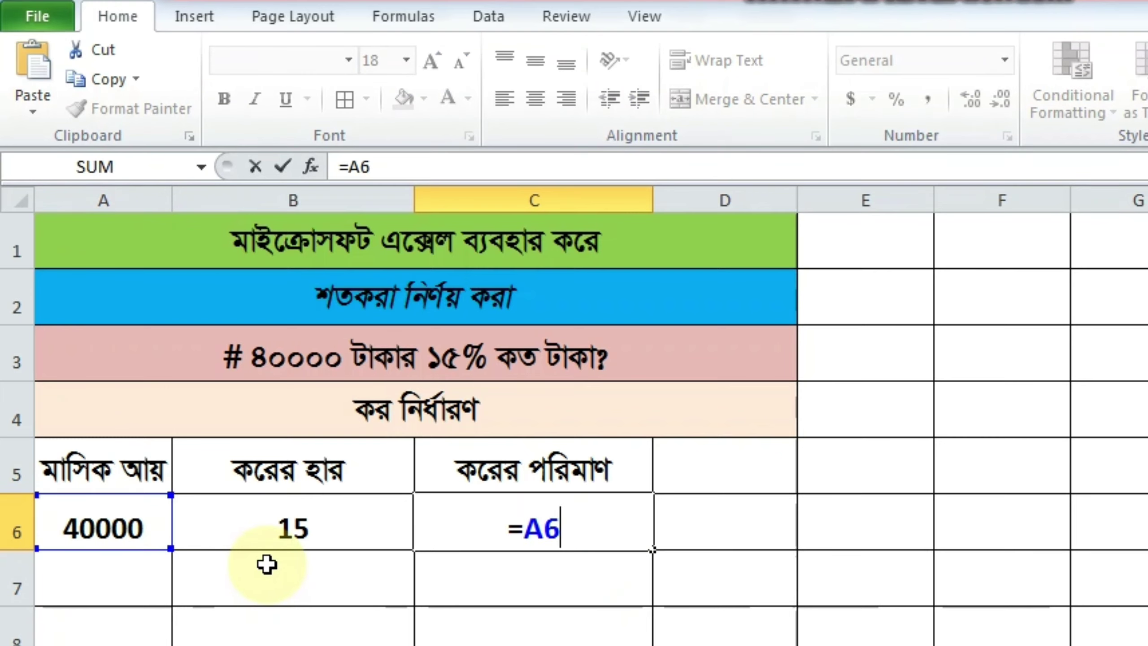
{"action": "type", "text": "*"}
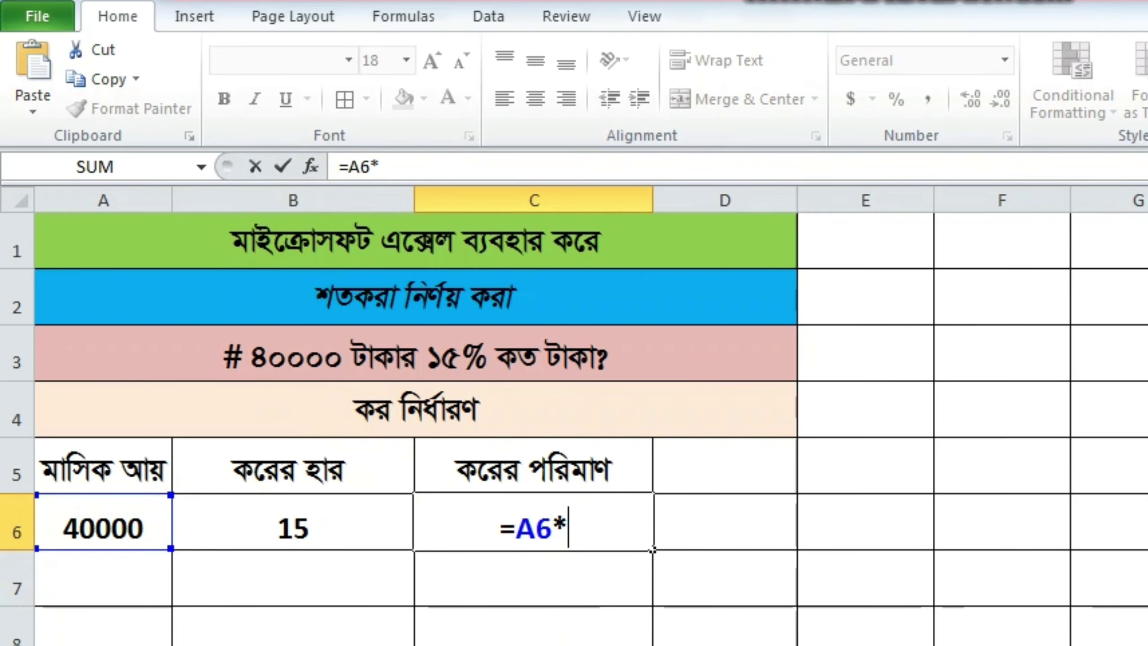
{"action": "type", "text": "B6"}
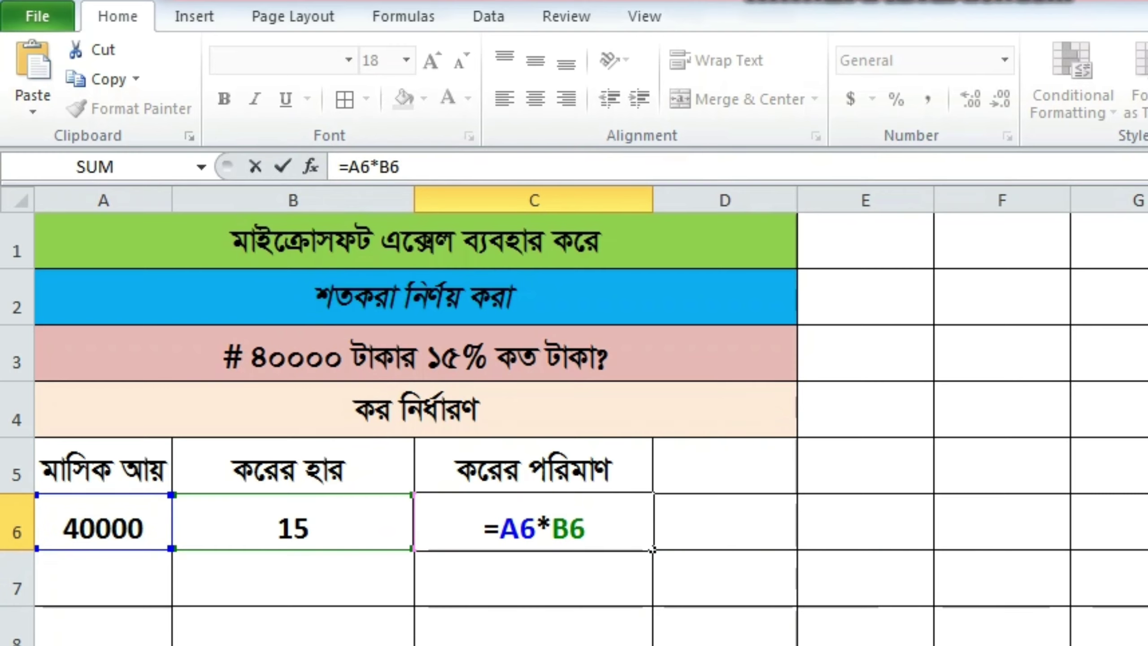
{"action": "type", "text": "%"}
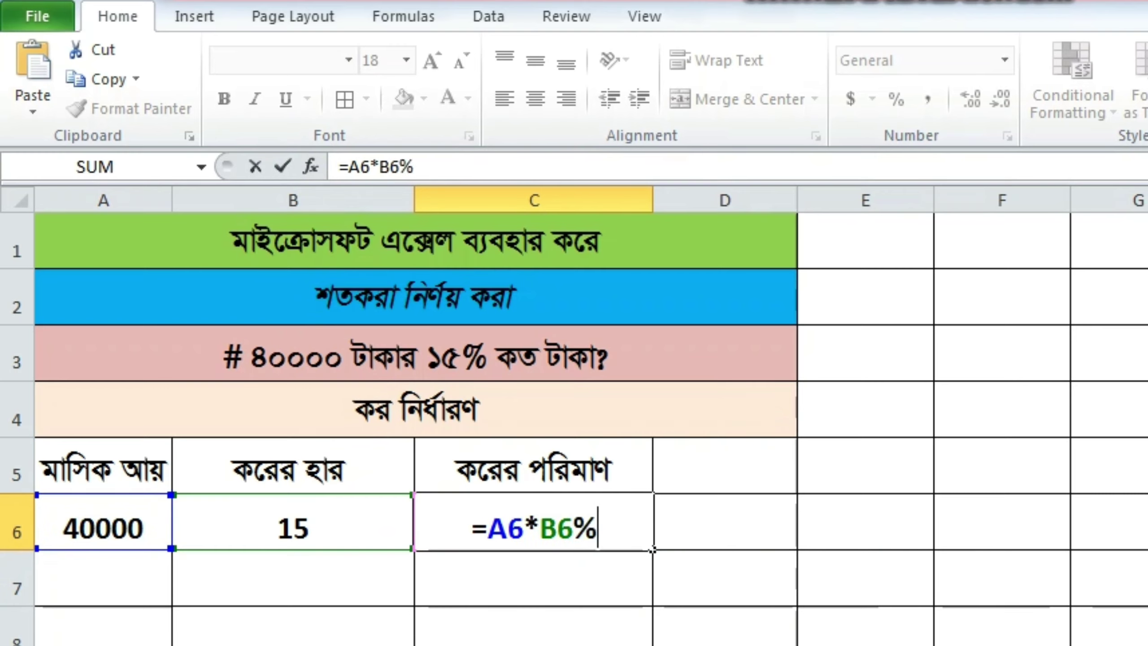
{"action": "key", "text": "Return"}
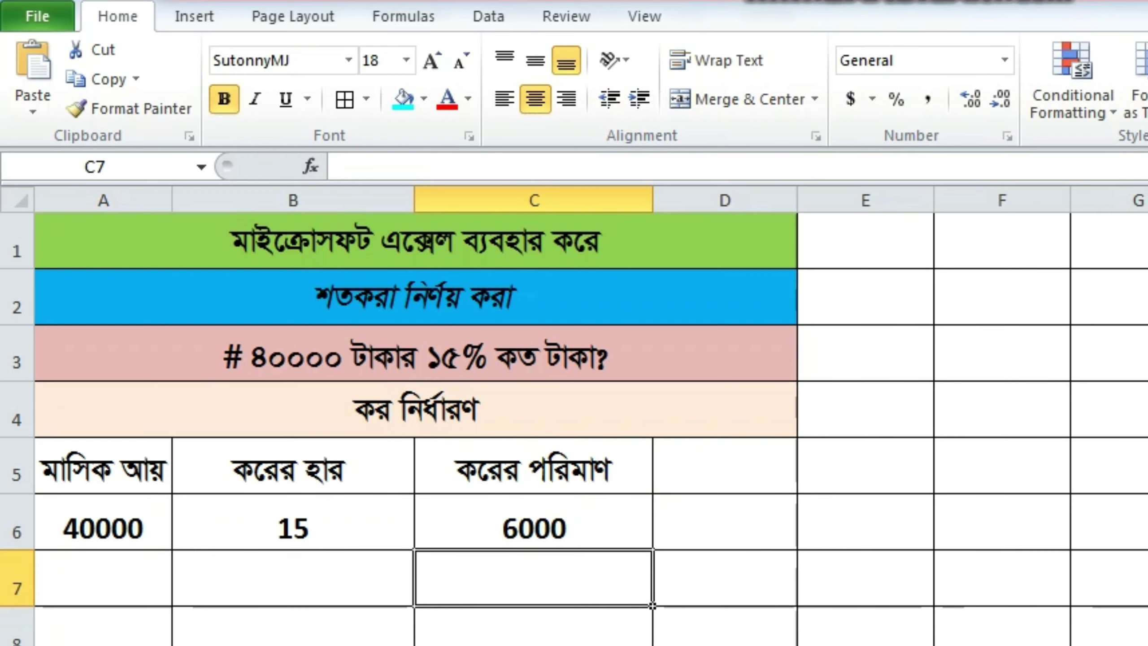
{"action": "left_click", "coordinate": [551, 520]}
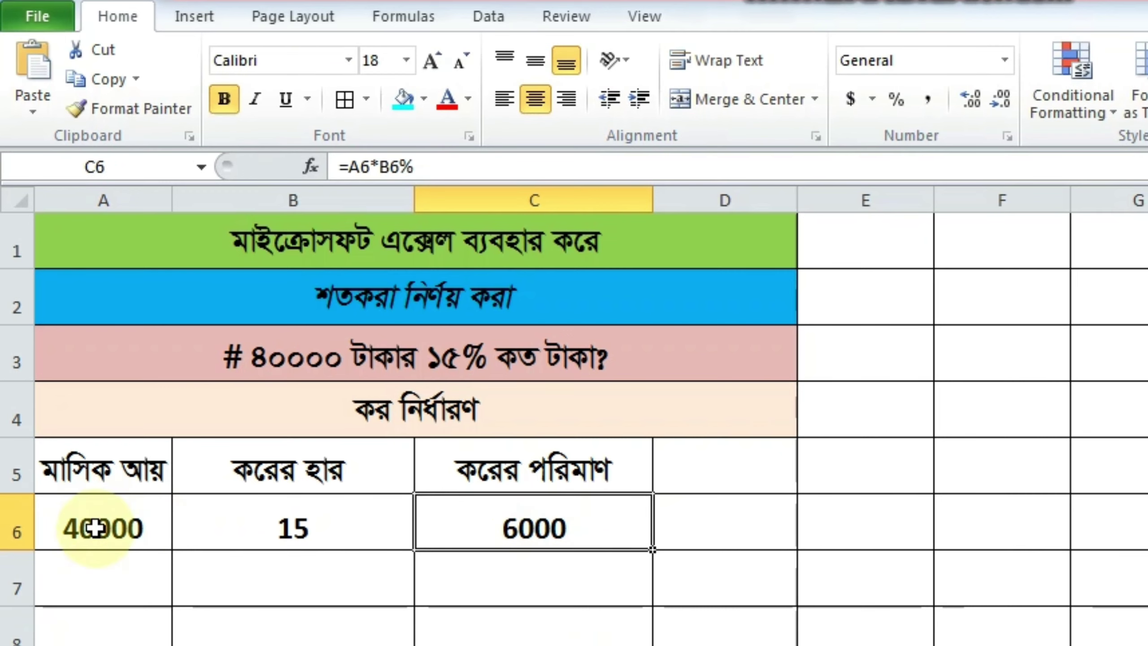
{"action": "left_click", "coordinate": [95, 527]}
{"action": "left_click", "coordinate": [225, 530]}
{"action": "left_click", "coordinate": [128, 526]}
{"action": "left_click", "coordinate": [216, 520]}
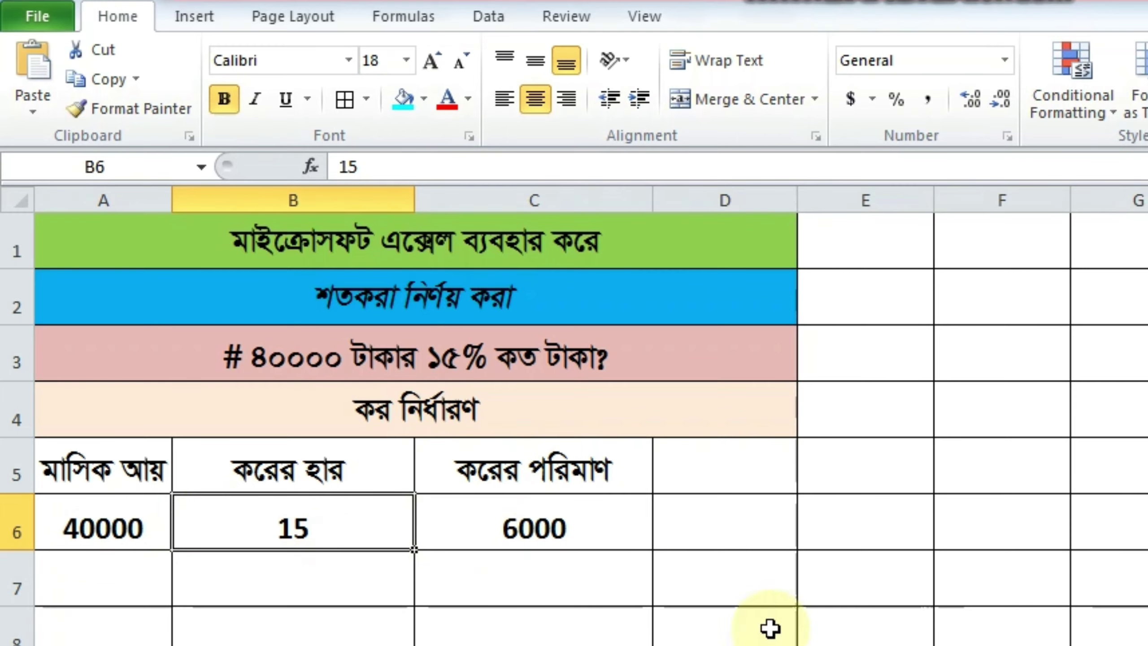
Step: Change the tax rate in B6 to 10 and verify the tax amount becomes 4000
{"action": "type", "text": "10"}
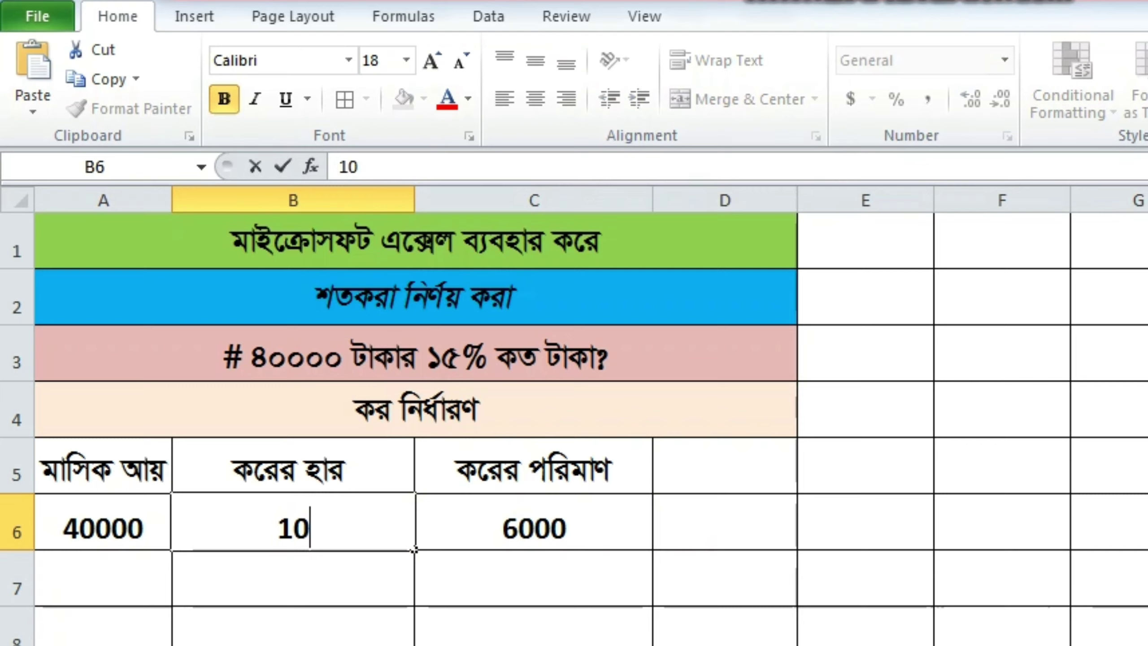
{"action": "key", "text": "Return"}
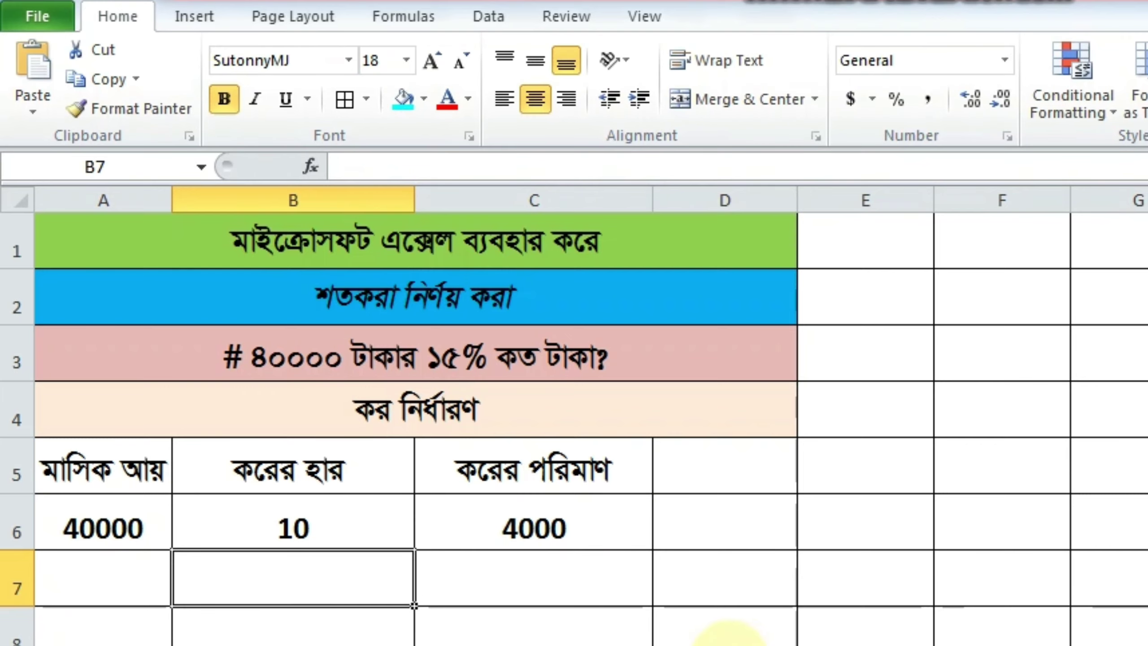
{"action": "left_click", "coordinate": [560, 530]}
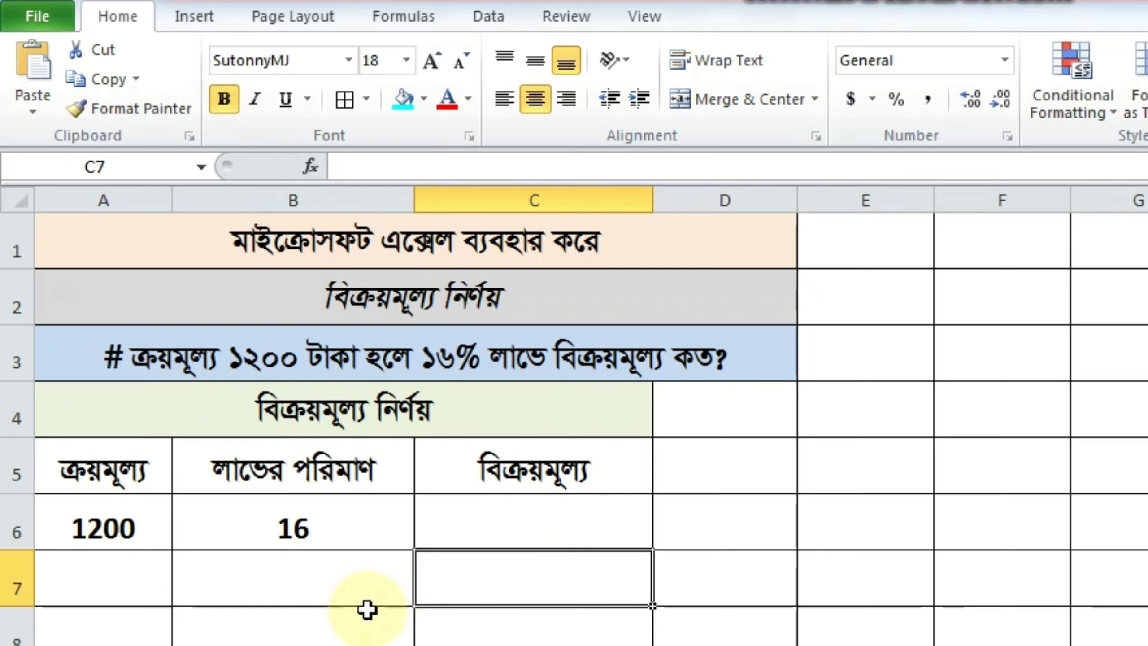
Step: Enter =A6*B6%+A6 in C6 so the 1200 cost plus 16% profit gives 1392
{"action": "left_click", "coordinate": [526, 518]}
{"action": "type", "text": "="}
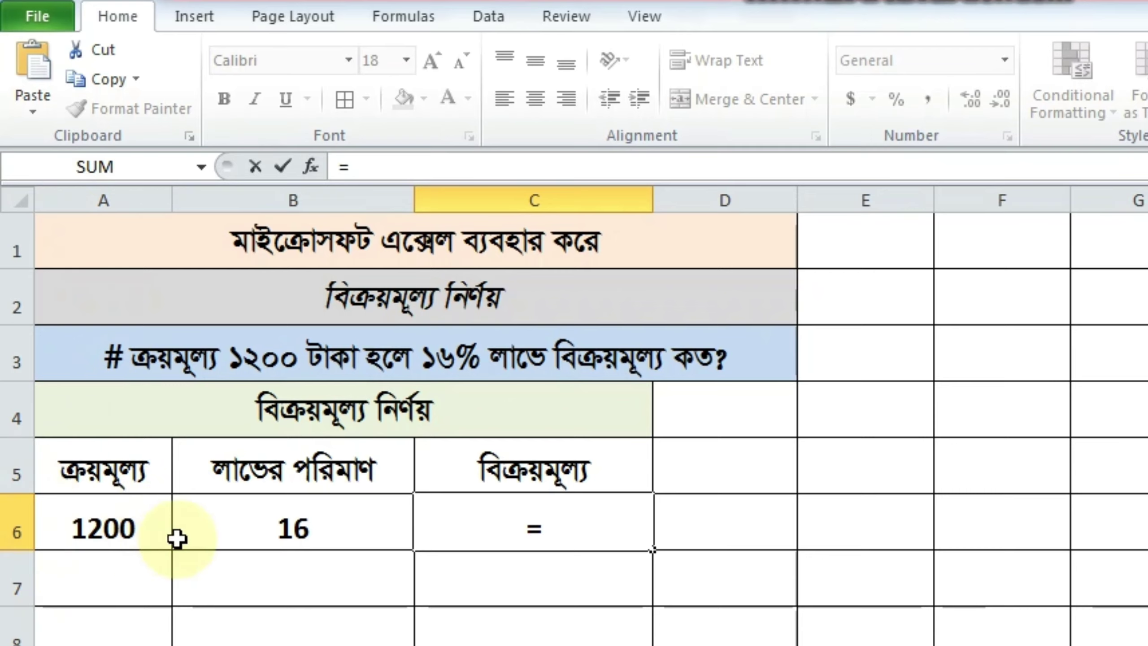
{"action": "type", "text": "A"}
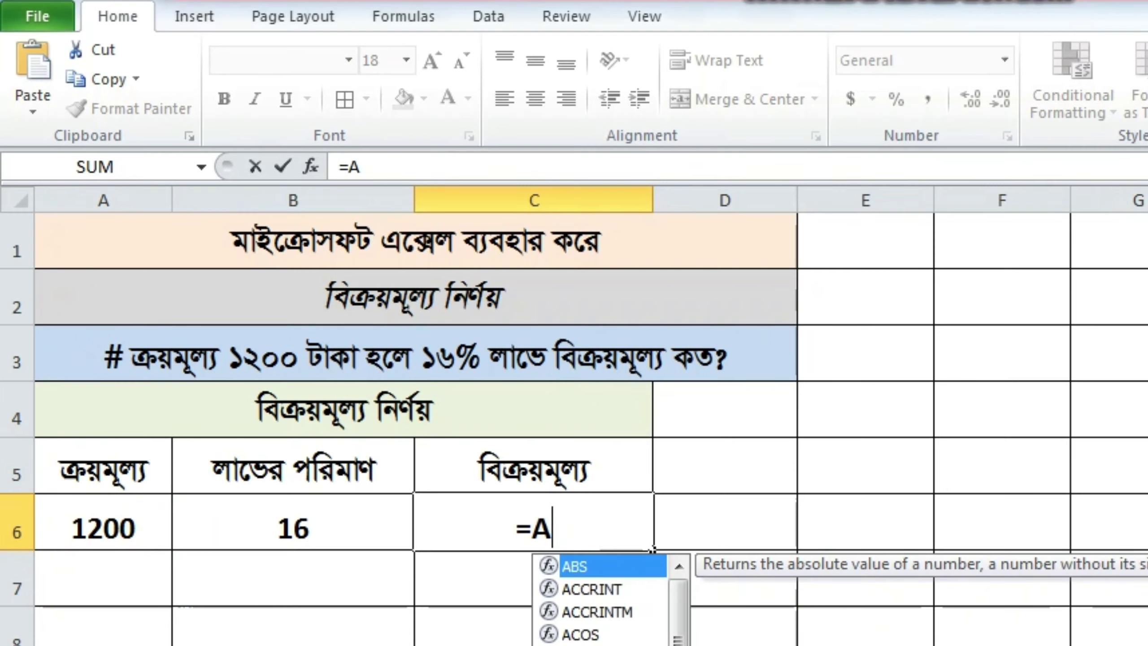
{"action": "type", "text": "6"}
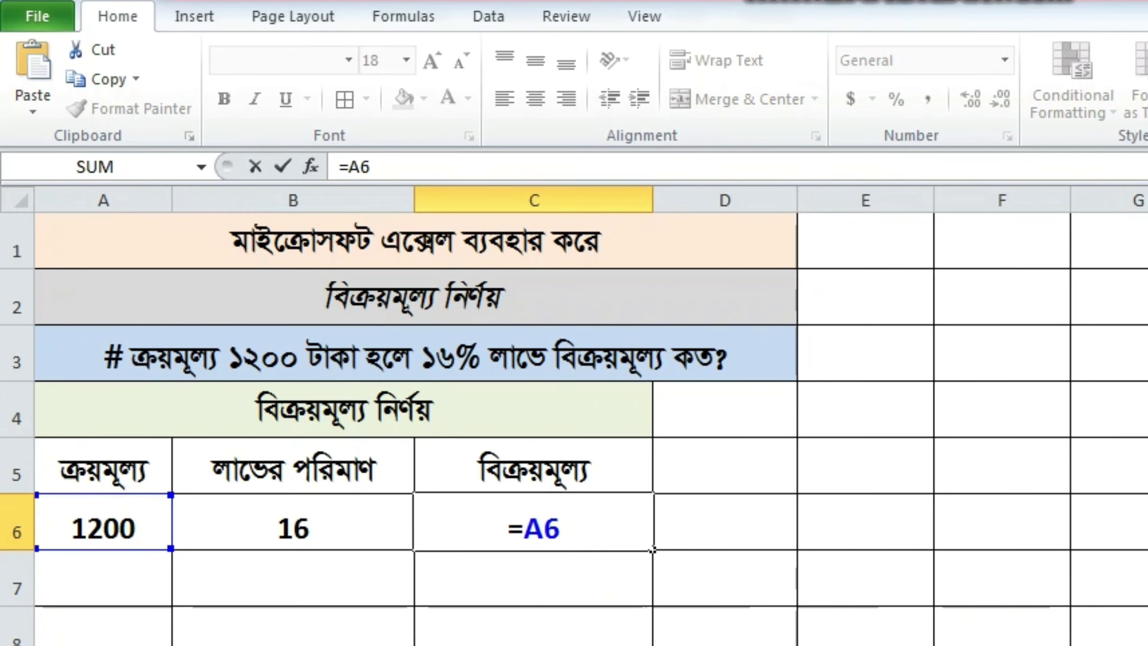
{"action": "type", "text": "*"}
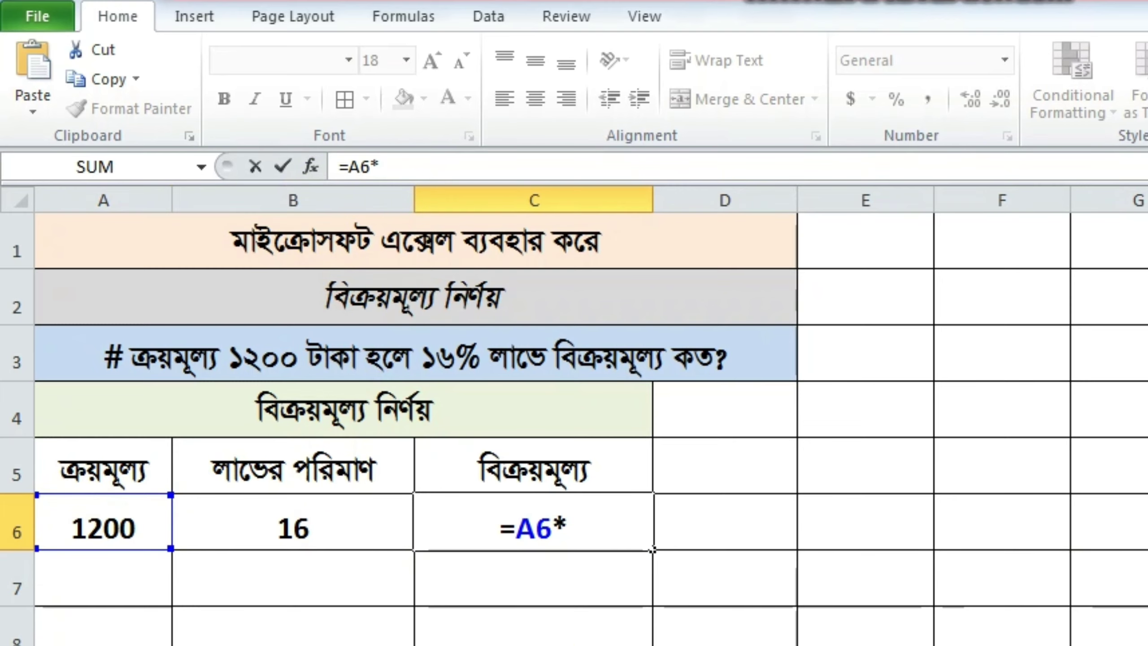
{"action": "type", "text": "B6"}
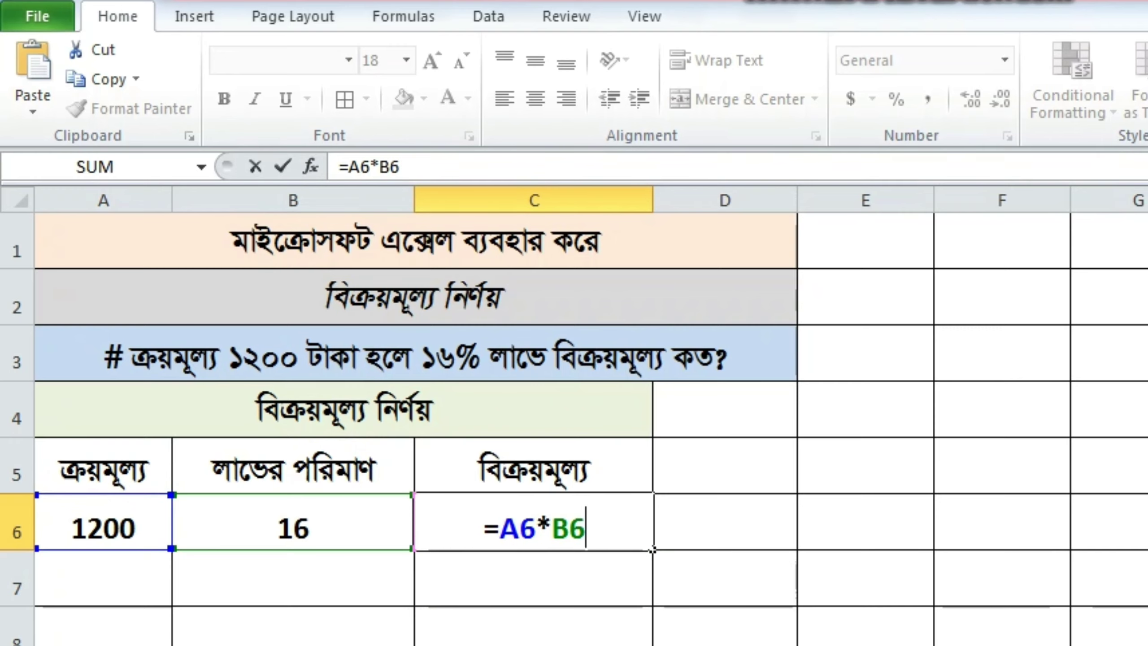
{"action": "type", "text": "%"}
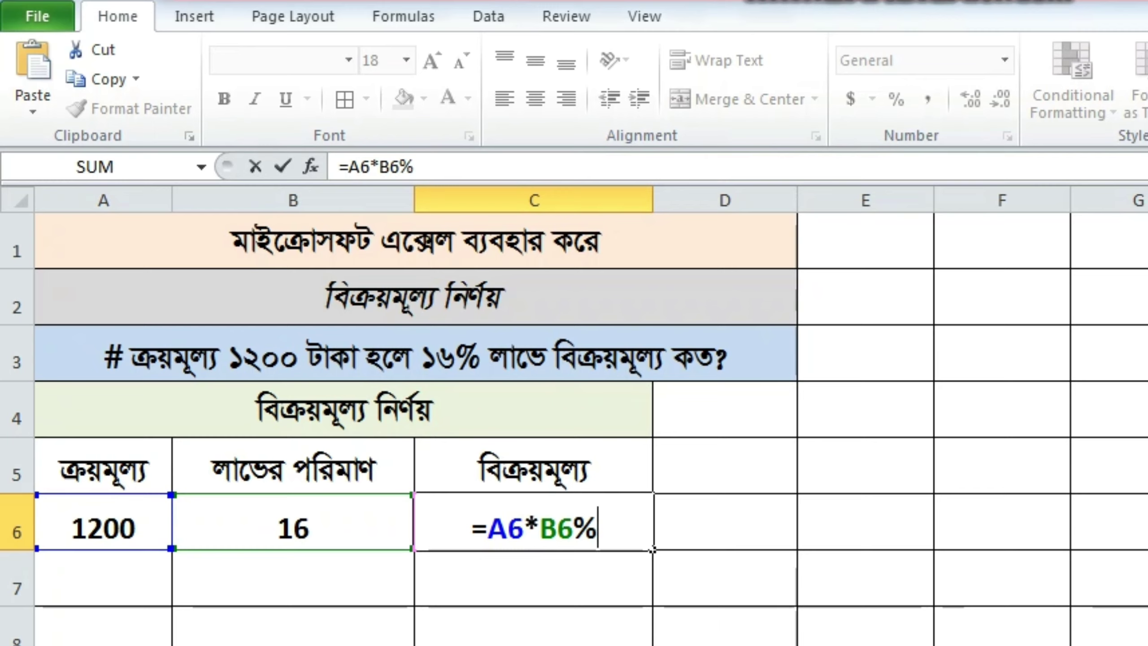
{"action": "type", "text": "="}
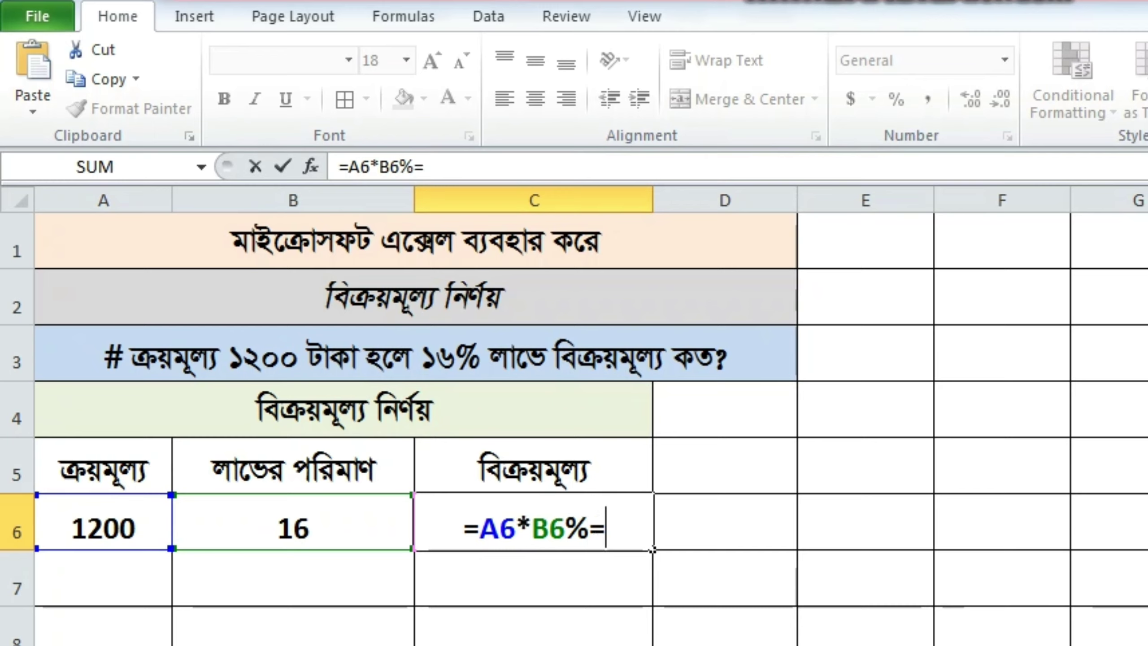
{"action": "key", "text": "BackSpace"}
{"action": "type", "text": "+"}
{"action": "type", "text": "A6"}
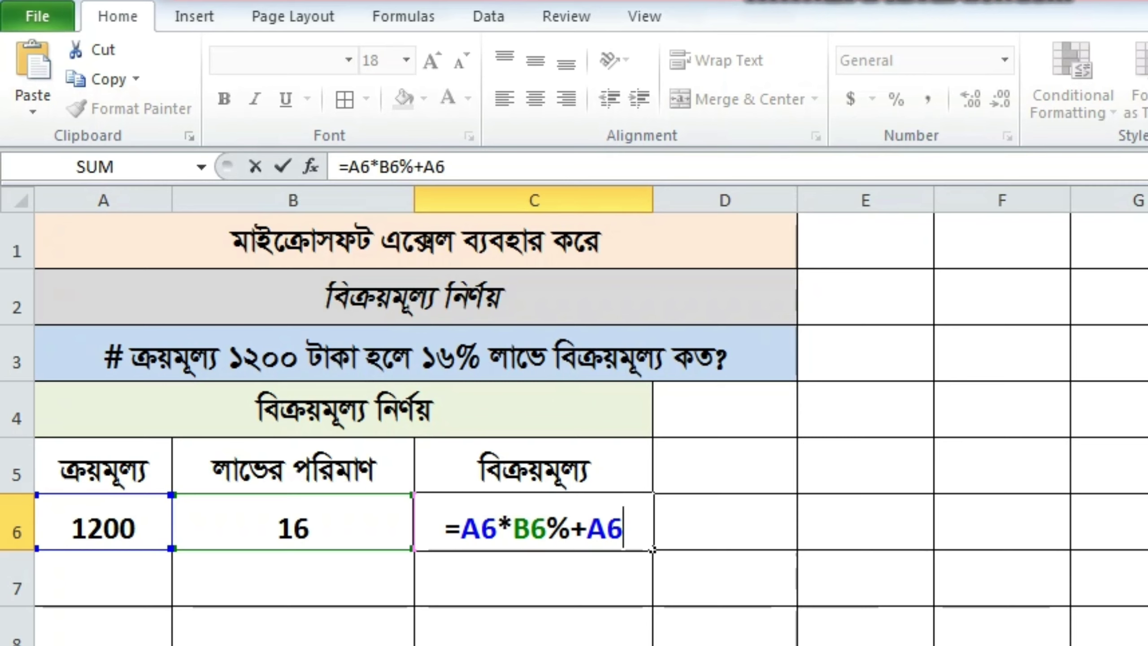
{"action": "key", "text": "Return"}
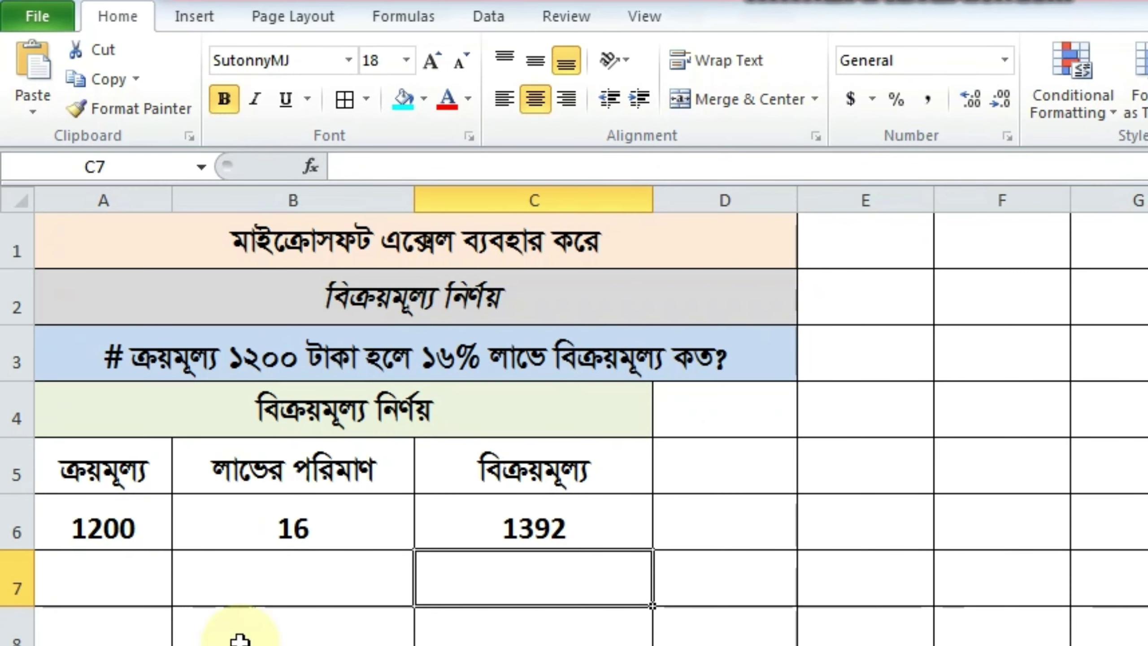
Step: Change the cost price in A6 to 2400, updating the selling price to 2784
{"action": "left_click", "coordinate": [114, 533]}
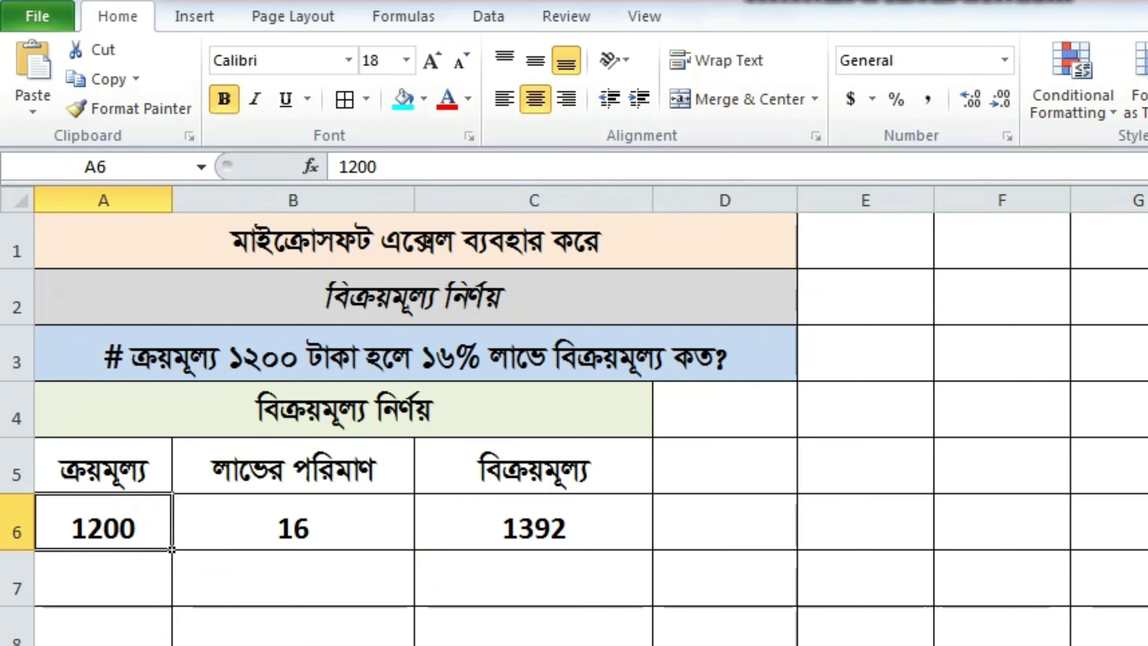
{"action": "type", "text": "240"}
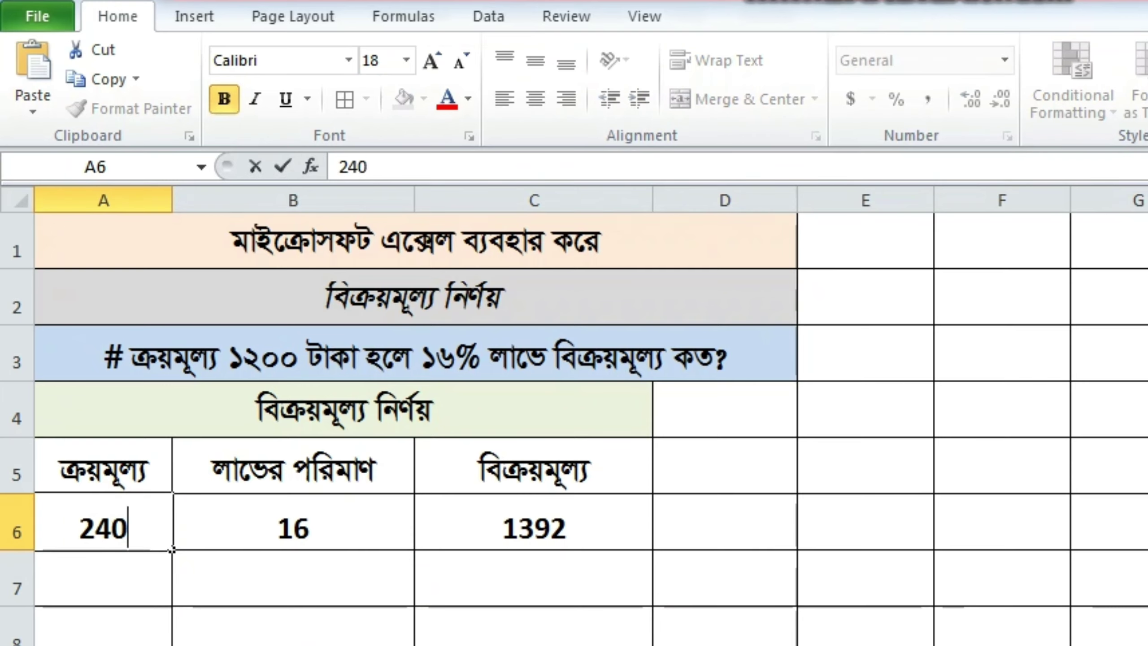
{"action": "type", "text": "0"}
{"action": "key", "text": "Return"}
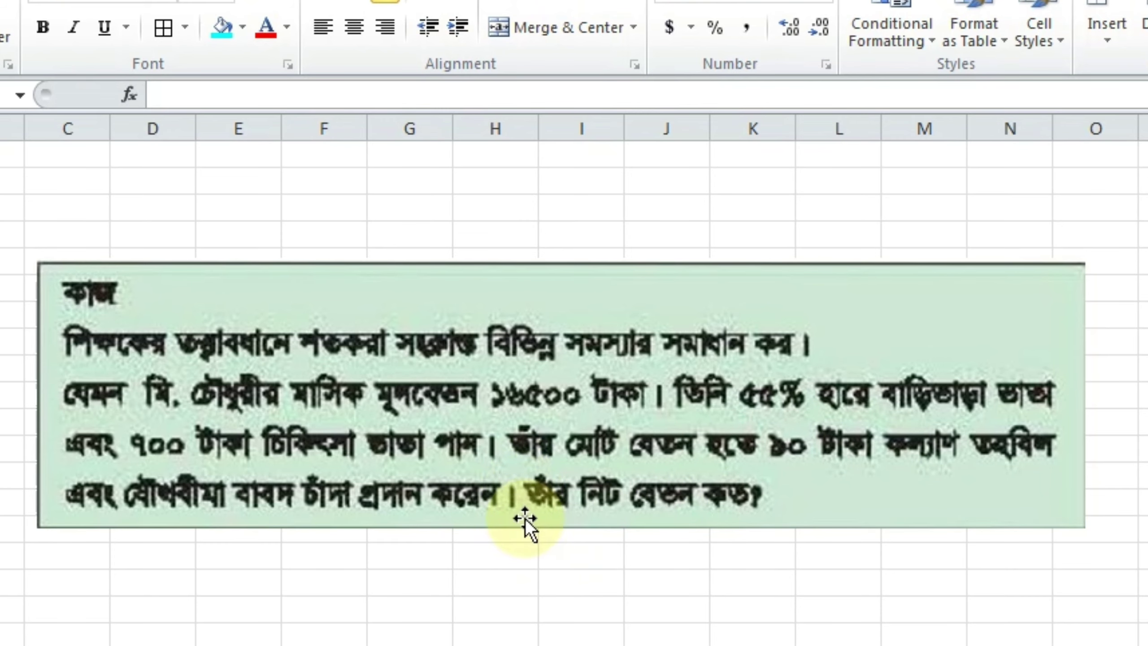
Step: Switch to Sheet6 with basic salaries 40000, 42000, 44000 and 38000
{"action": "left_click", "coordinate": [445, 630]}
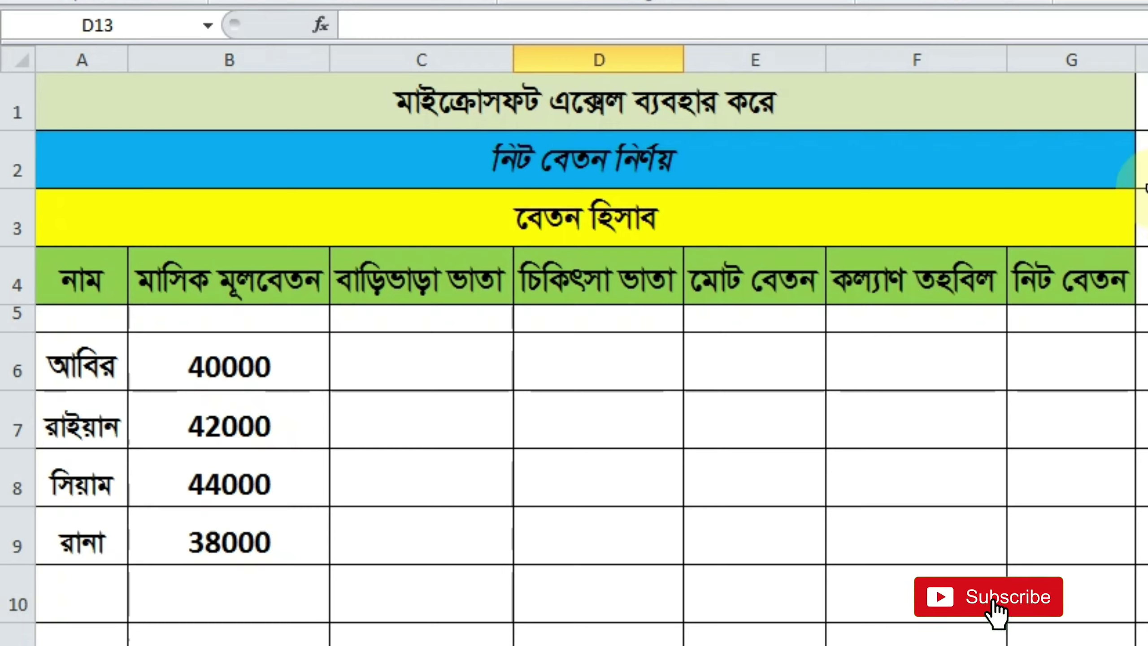
Step: Enter =B6*55% in C6 for the first employee's house rent of 22000
{"action": "left_click", "coordinate": [404, 365]}
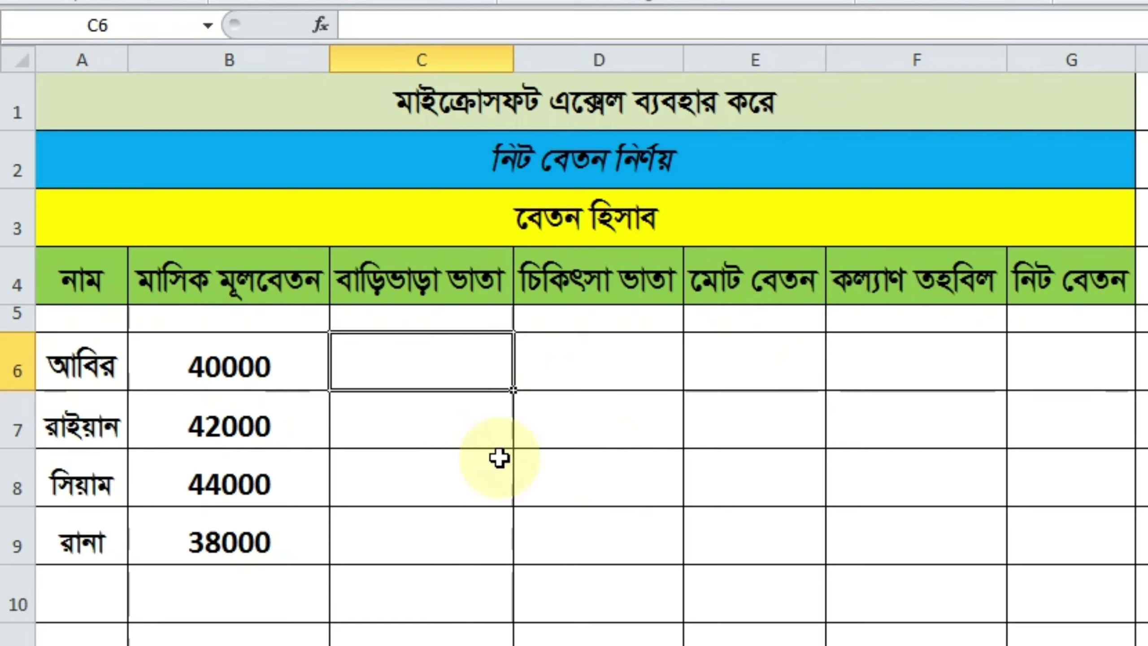
{"action": "type", "text": "="}
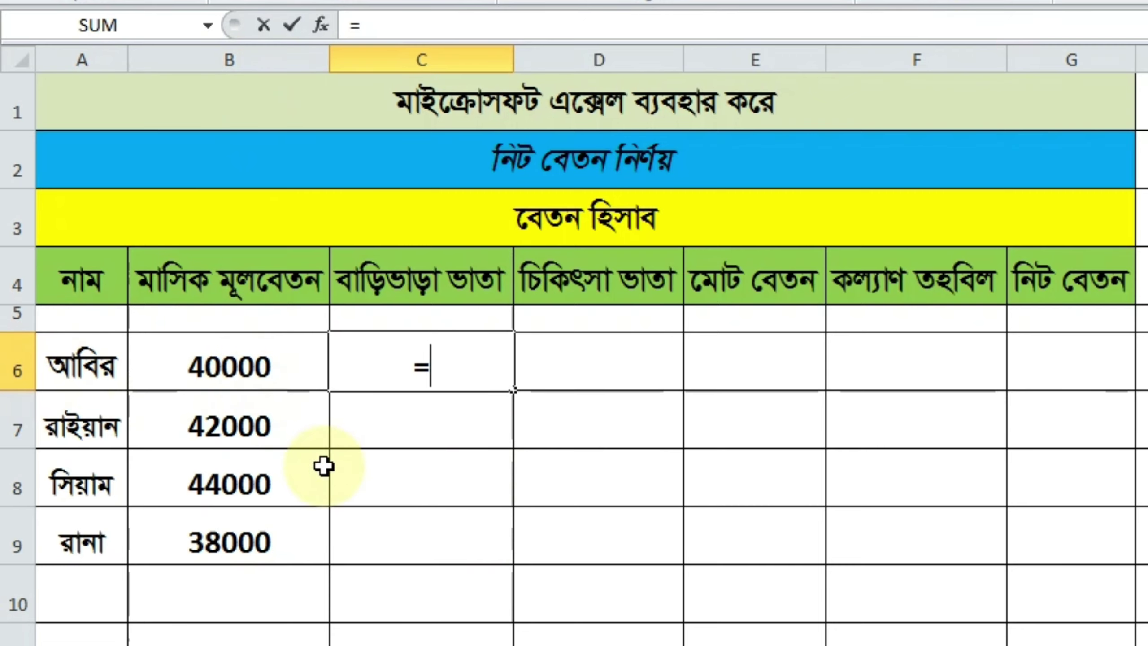
{"action": "type", "text": "B6"}
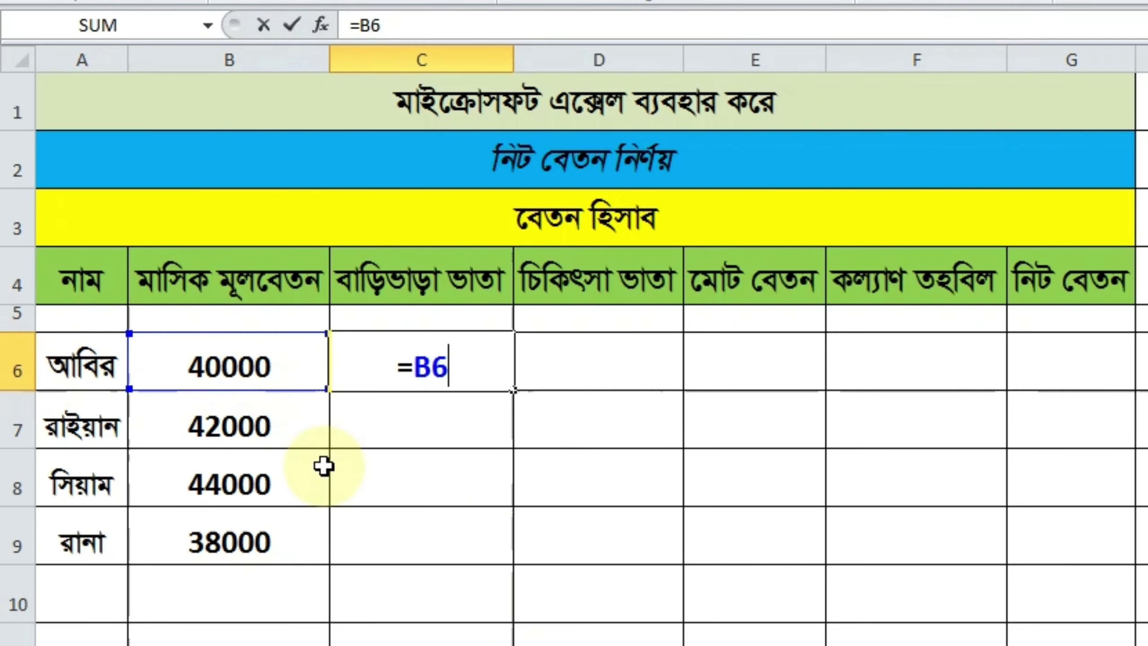
{"action": "type", "text": "*"}
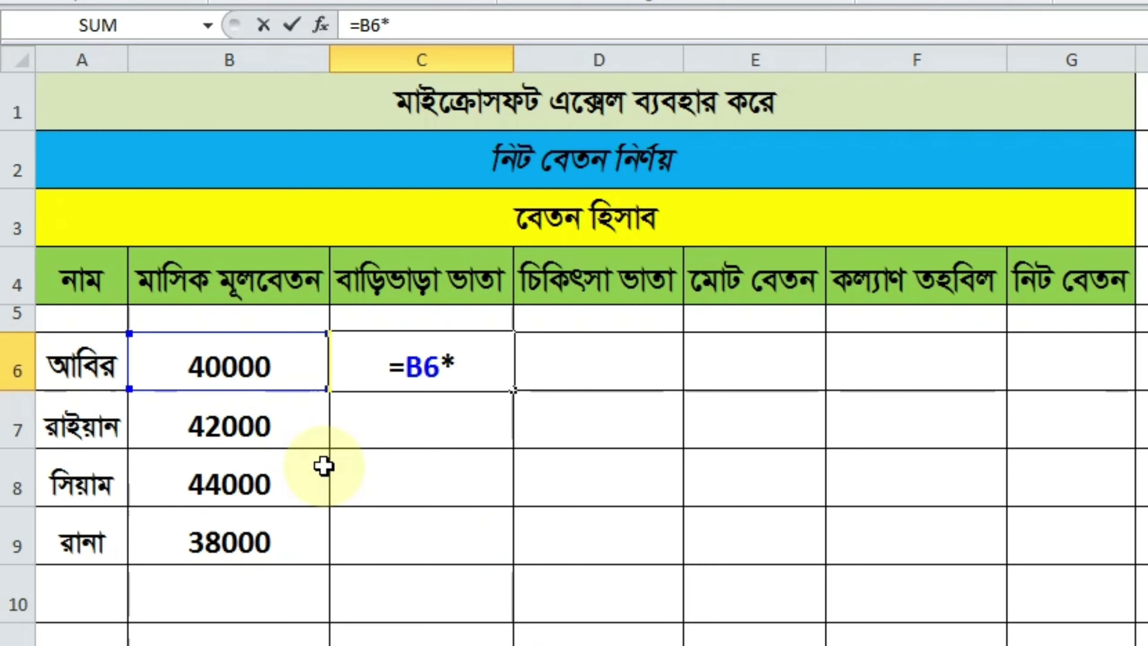
{"action": "type", "text": "55"}
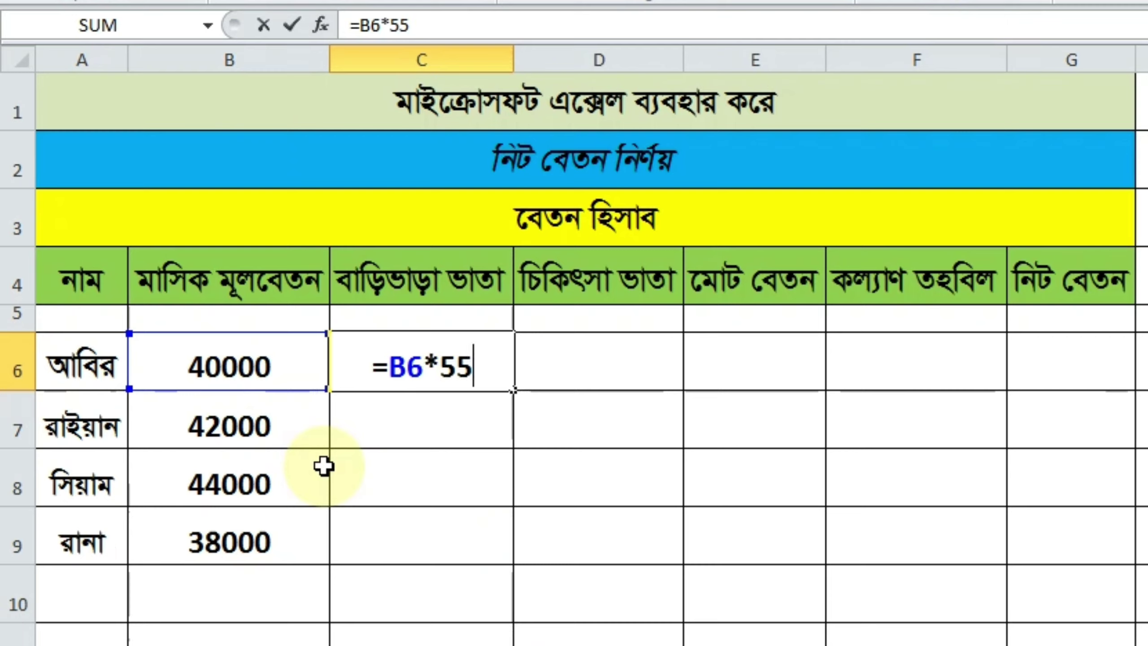
{"action": "type", "text": "%"}
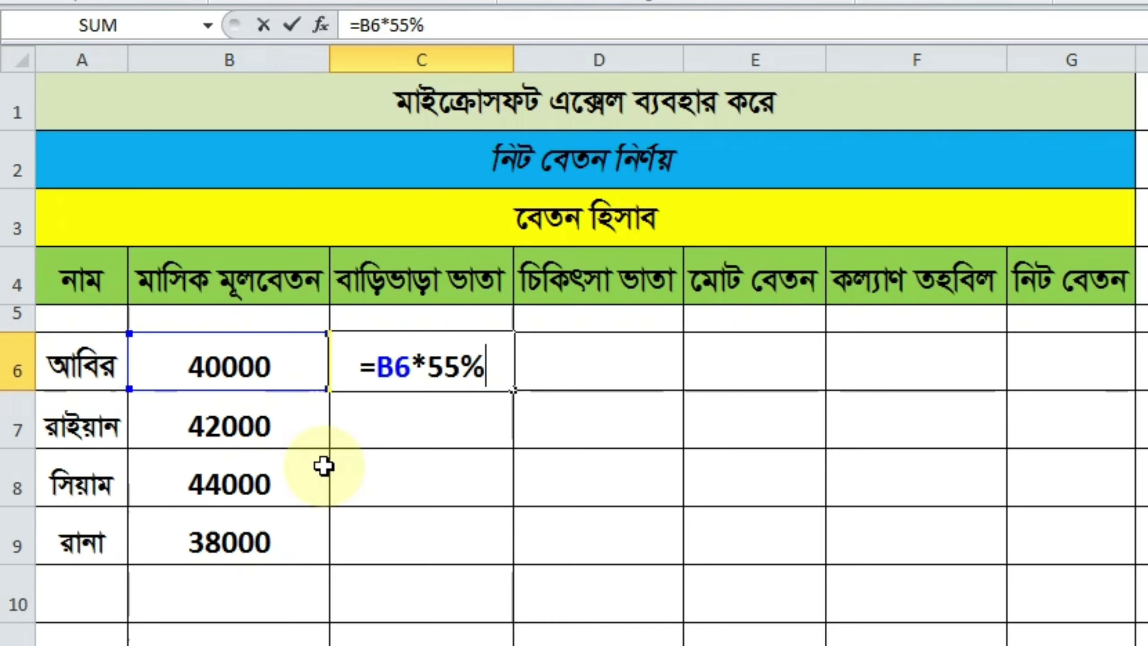
{"action": "key", "text": "Return"}
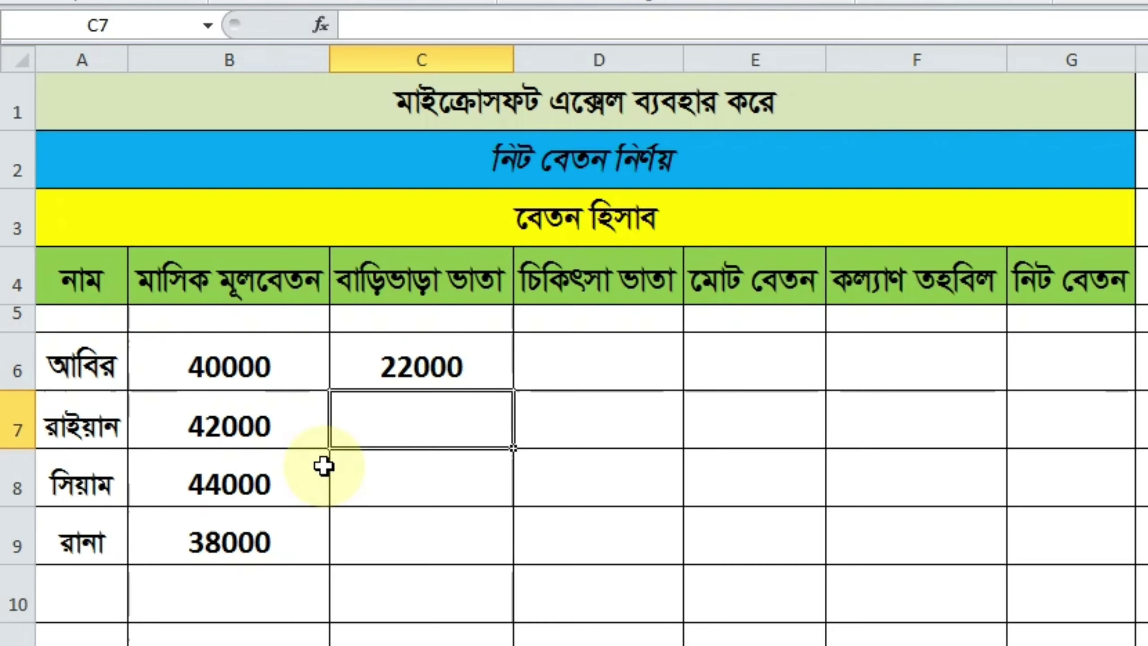
{"action": "left_click", "coordinate": [287, 365]}
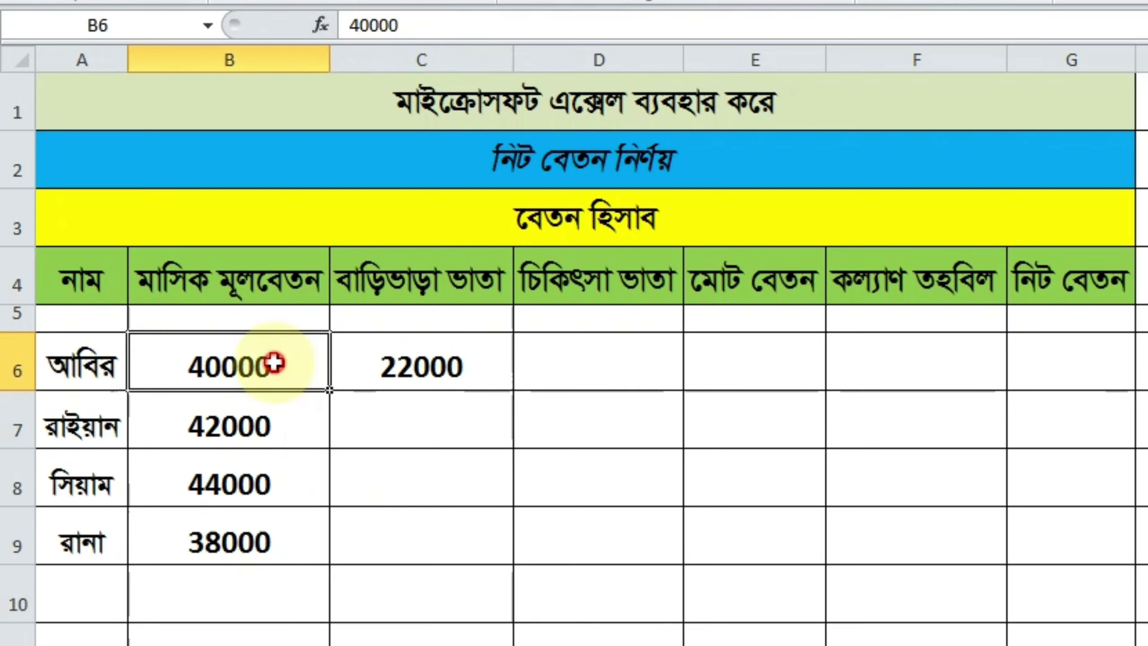
{"action": "left_click", "coordinate": [378, 362]}
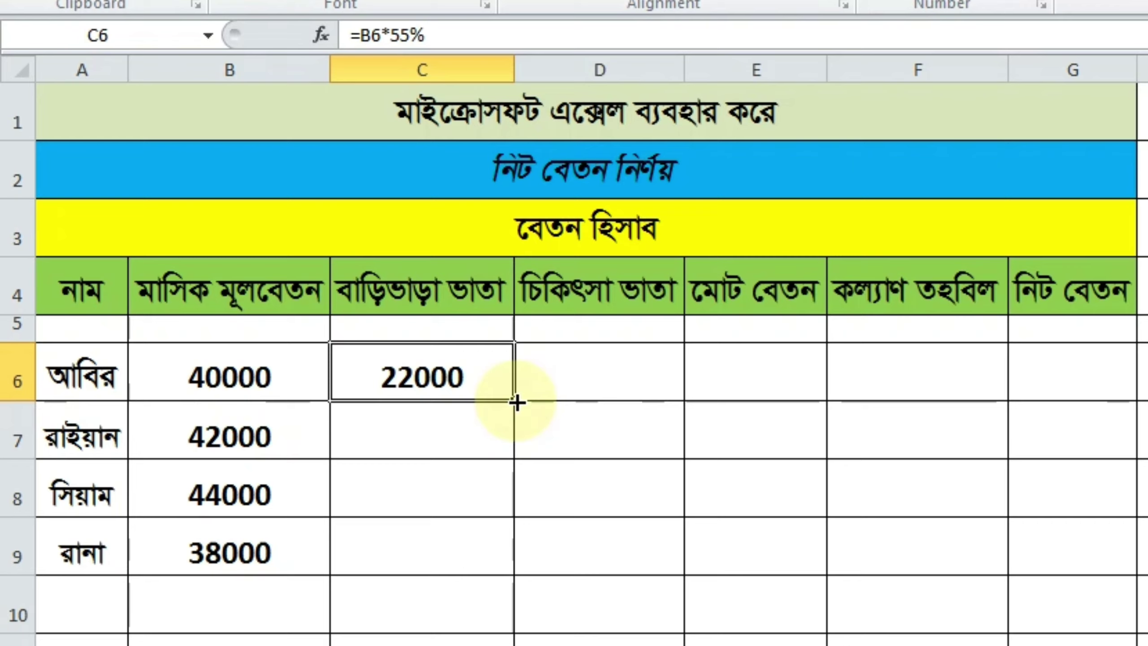
Step: Fill the house rent formula from C6 down to C9, giving 23100, 24200 and 20900
{"action": "left_click_drag", "start_coordinate": [517, 402], "coordinate": [500, 557]}
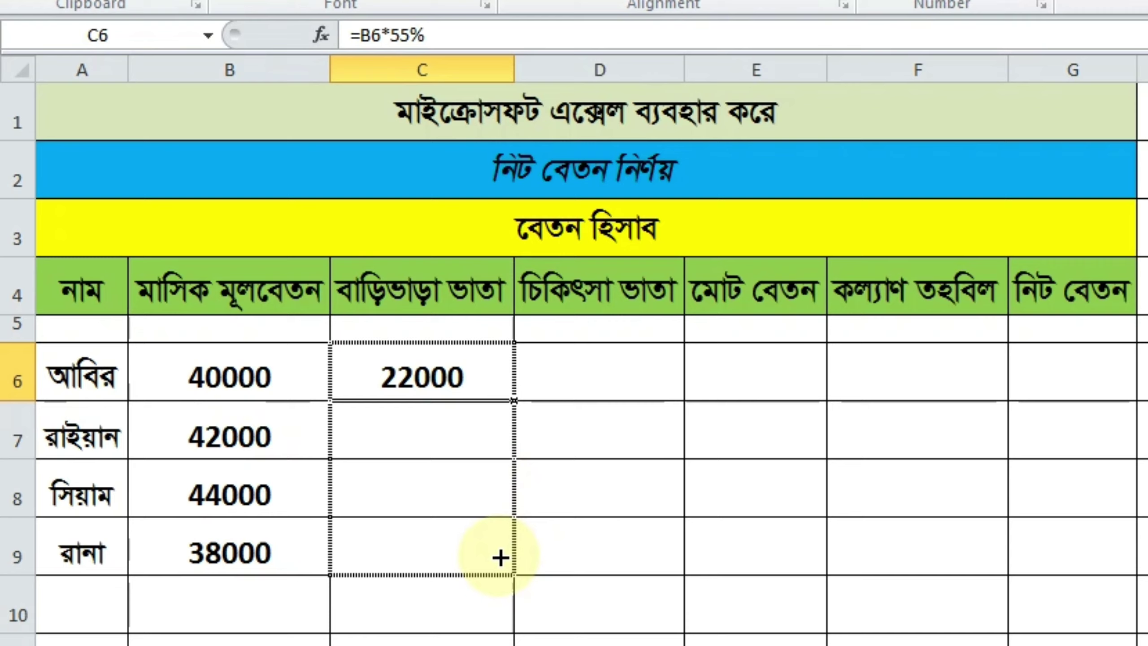
{"action": "left_click_drag", "start_coordinate": [500, 556], "coordinate": [500, 557]}
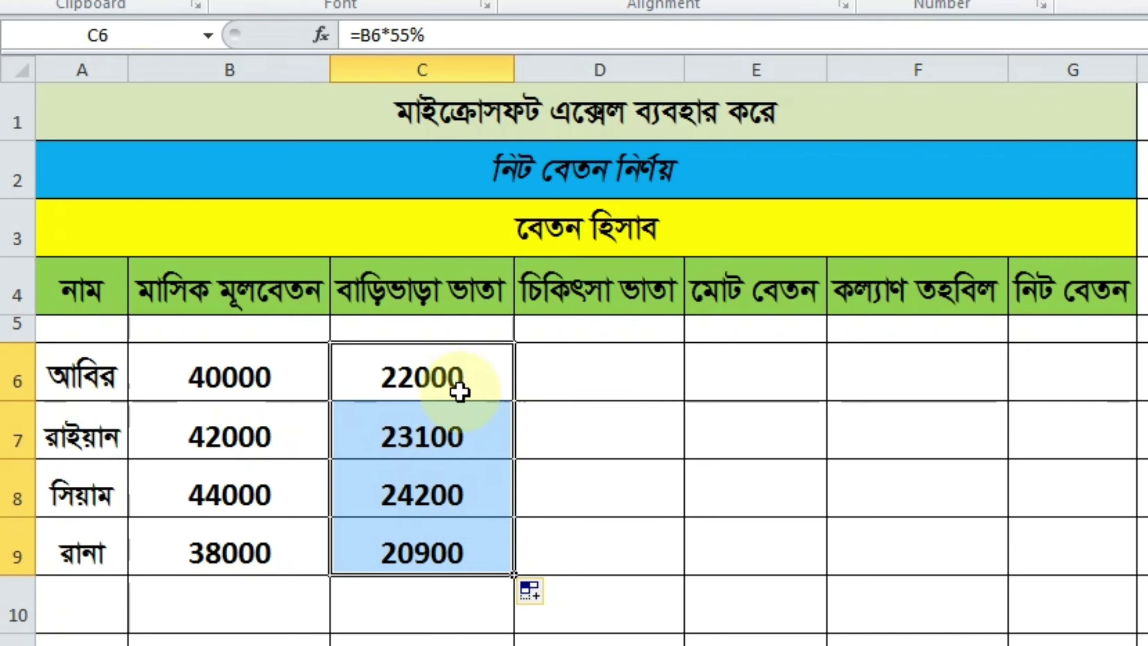
{"action": "key", "text": "ctrl+z"}
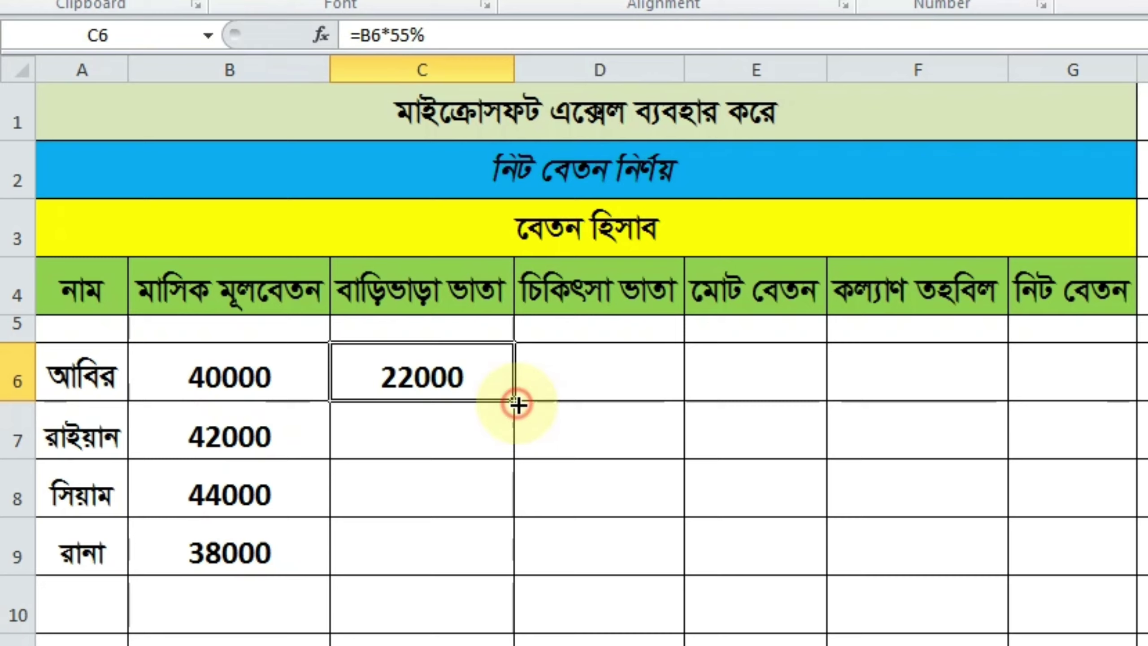
{"action": "left_click", "coordinate": [517, 405]}
{"action": "left_click_drag", "start_coordinate": [517, 405], "coordinate": [495, 549]}
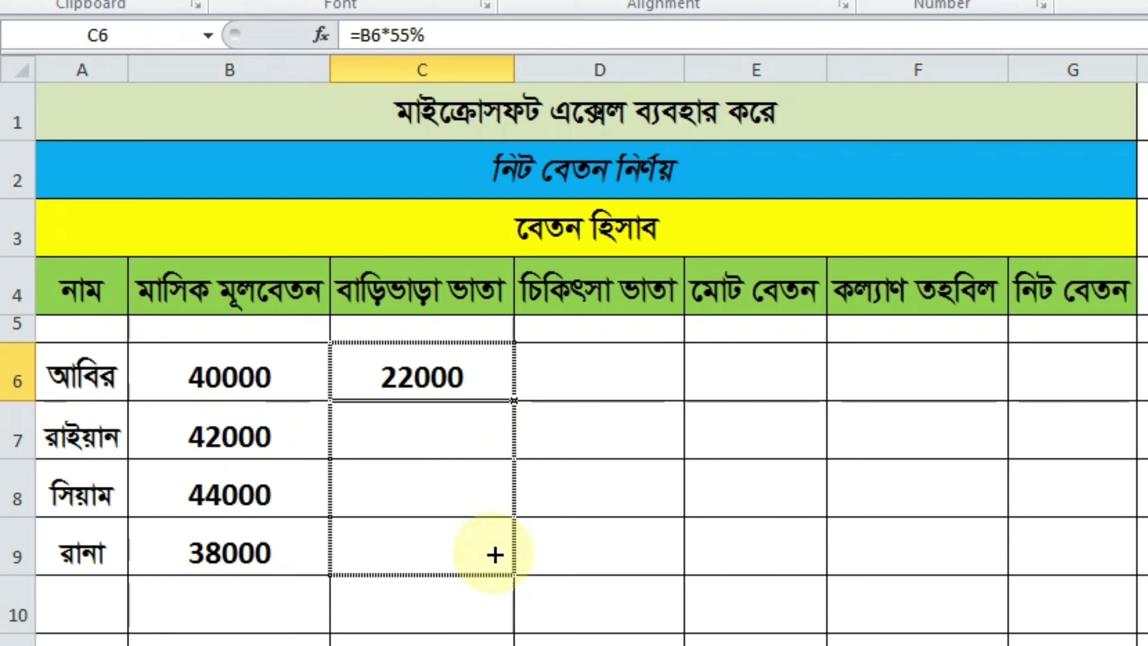
{"action": "left_click_drag", "start_coordinate": [495, 555], "coordinate": [495, 554]}
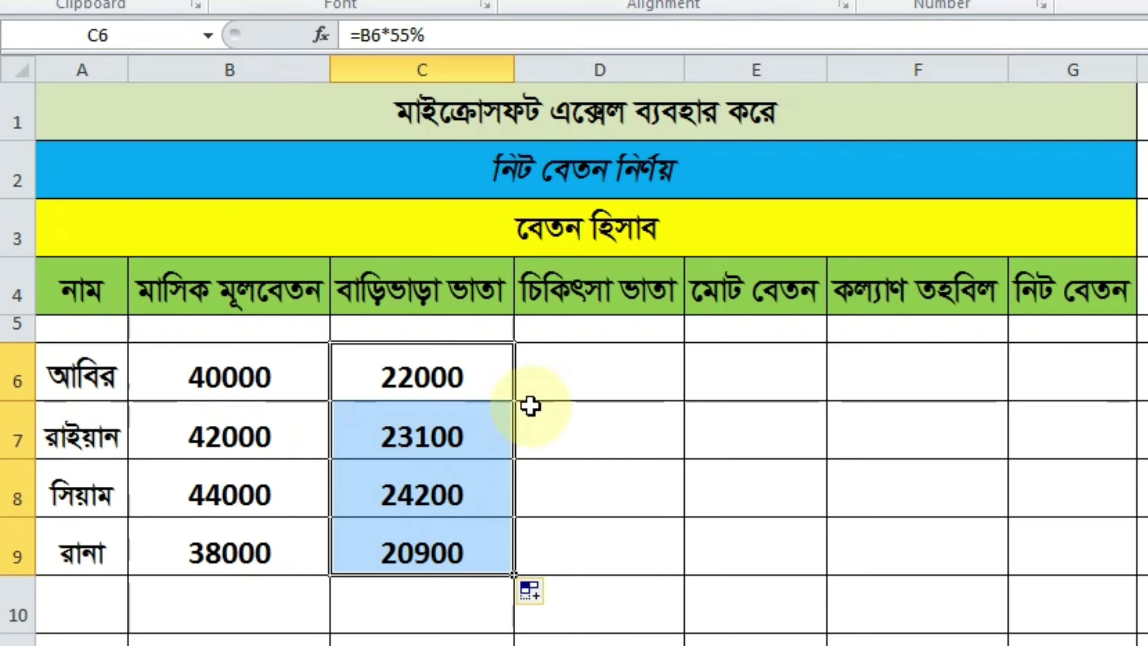
Step: Enter a medical allowance of 700 in D6 through D9
{"action": "left_click", "coordinate": [624, 376]}
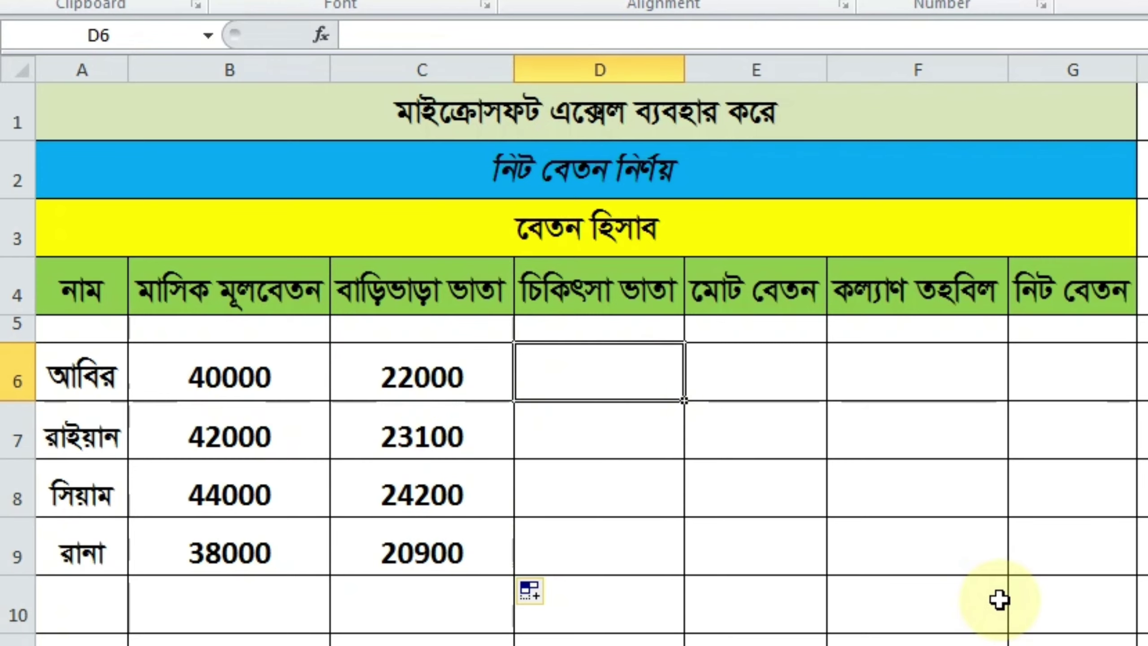
{"action": "type", "text": "700"}
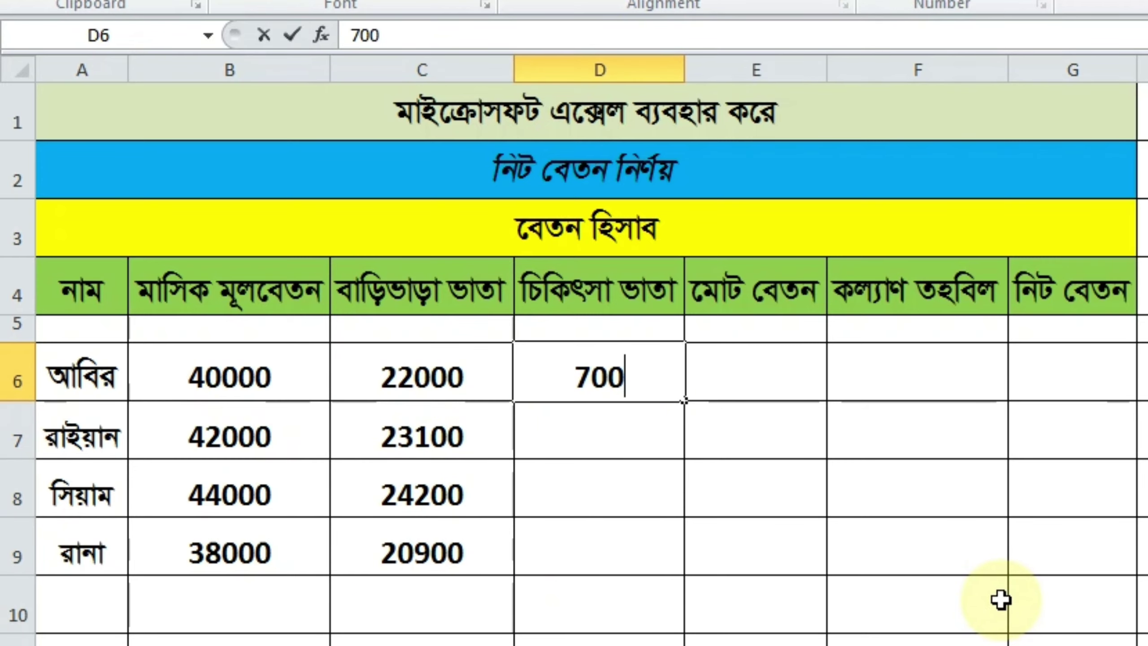
{"action": "key", "text": "Return"}
{"action": "type", "text": "700"}
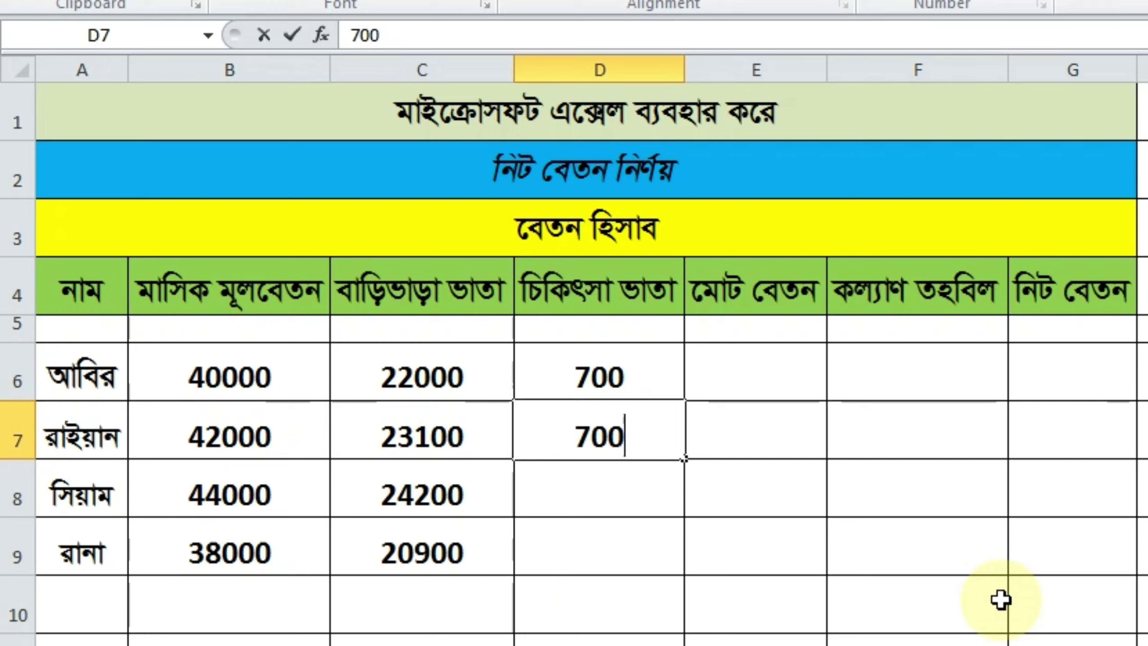
{"action": "key", "text": "Return"}
{"action": "type", "text": "700"}
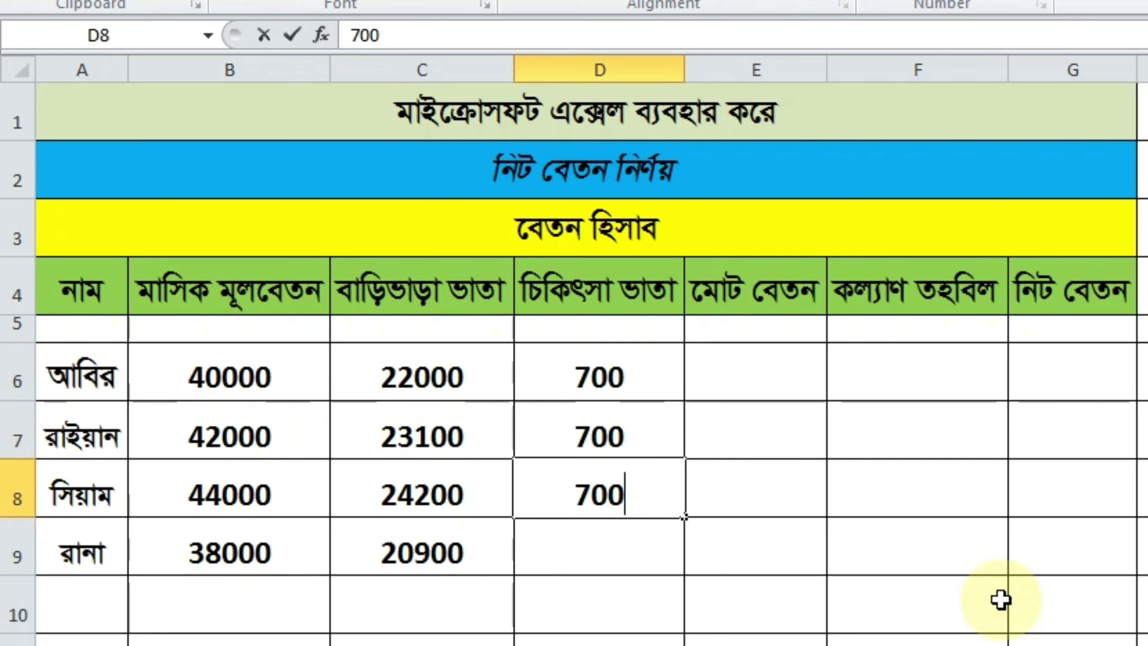
{"action": "key", "text": "Return"}
{"action": "type", "text": "700"}
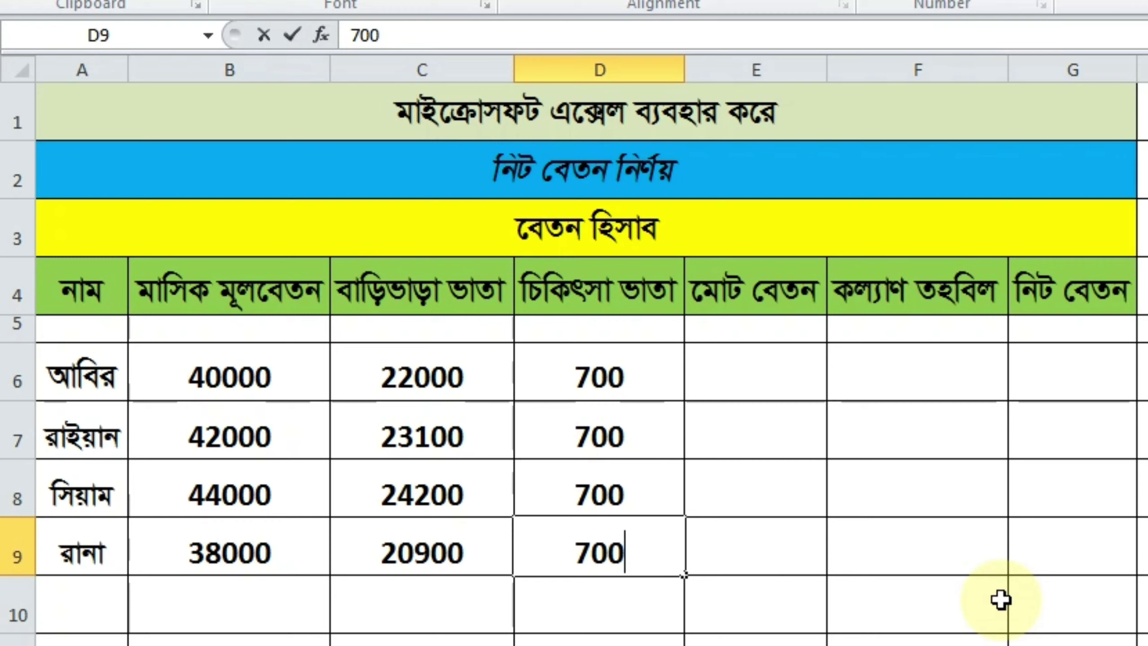
{"action": "key", "text": "Return"}
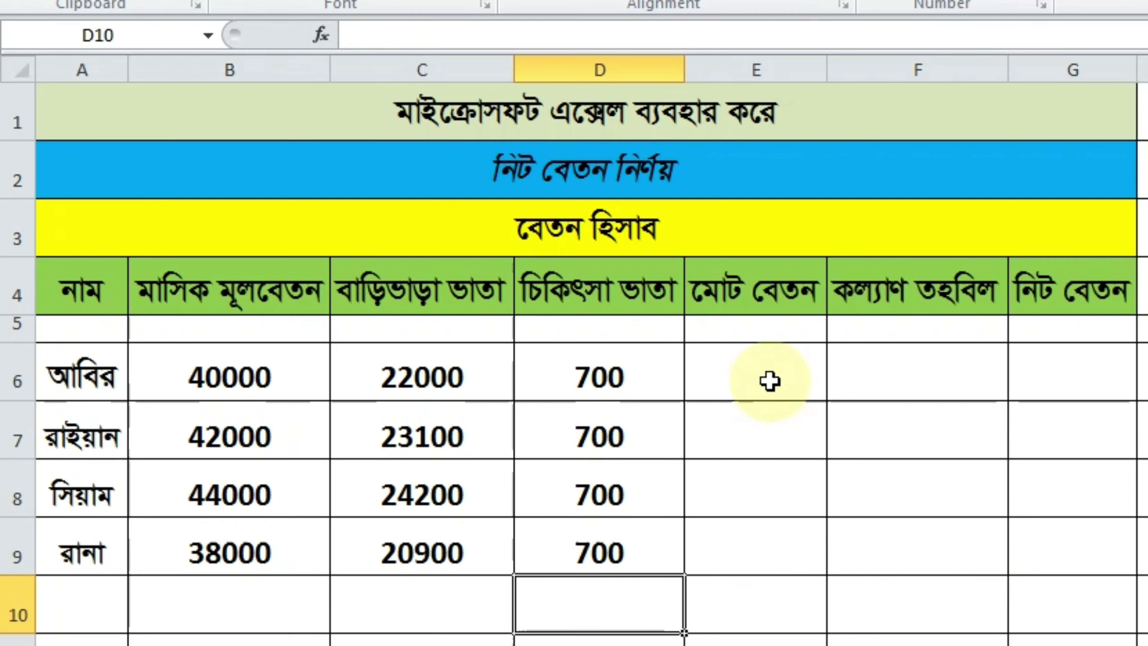
{"action": "left_click", "coordinate": [768, 378]}
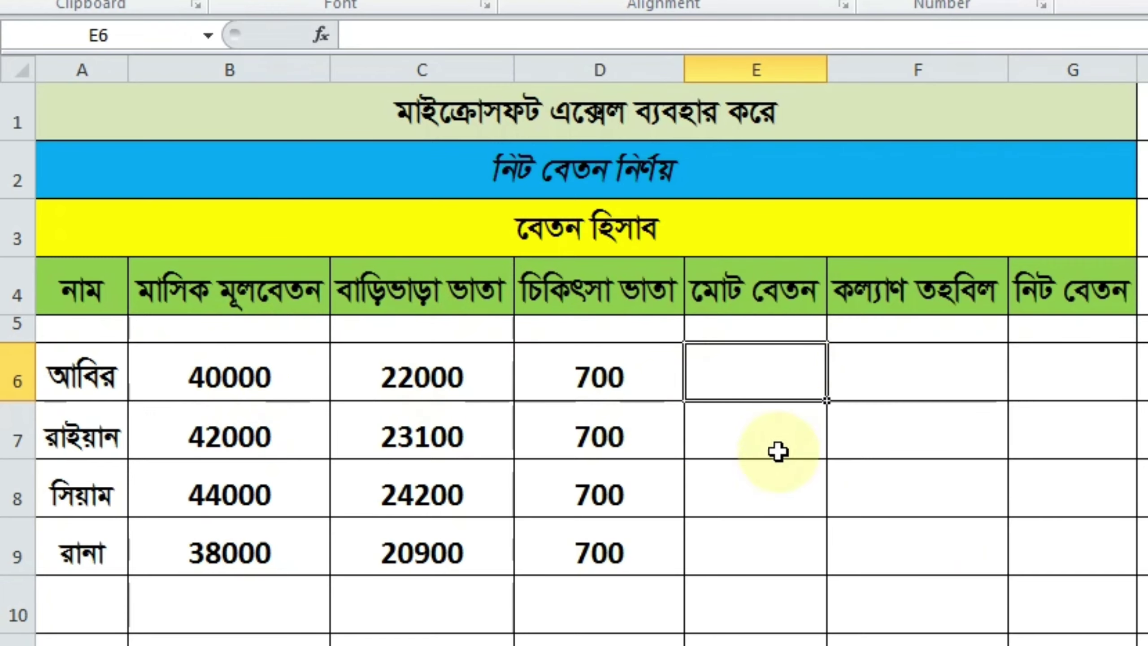
Step: Enter =SUM(B6:D6) in E6 and fill to E9, giving 62700, 65800, 68900, 59600
{"action": "type", "text": "="}
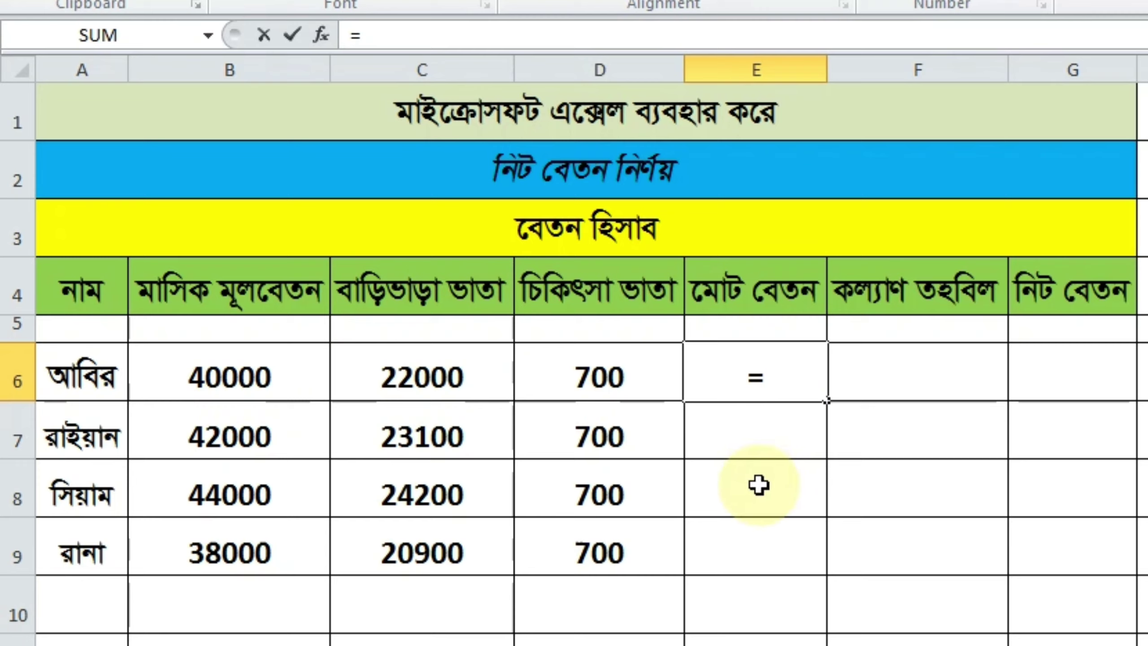
{"action": "type", "text": "S"}
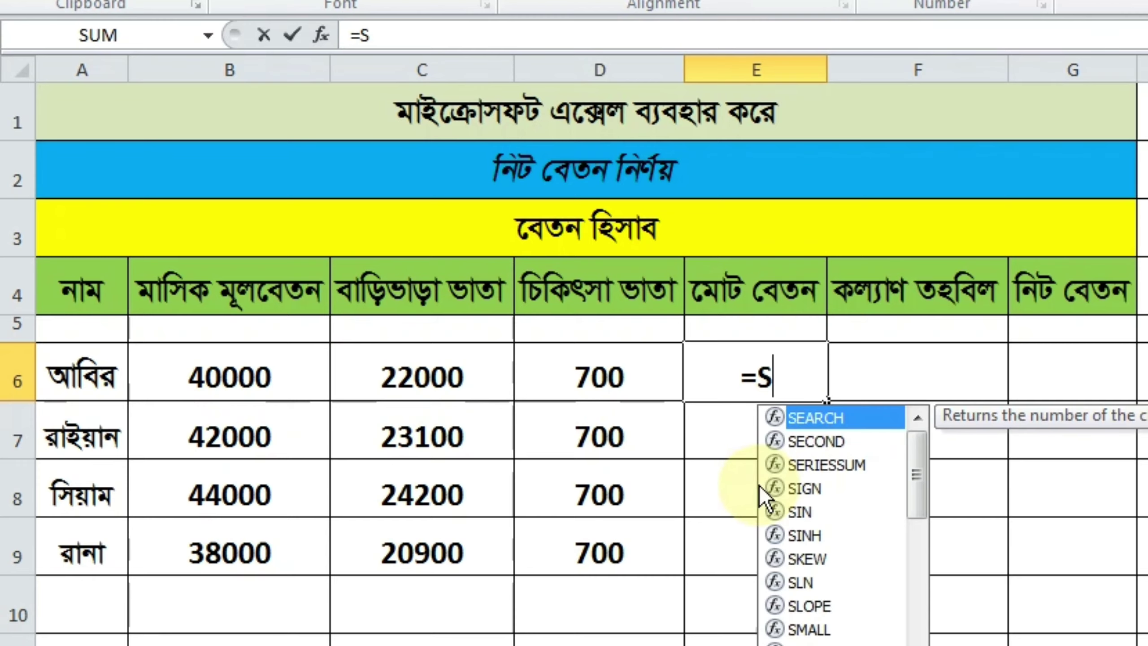
{"action": "type", "text": "um("}
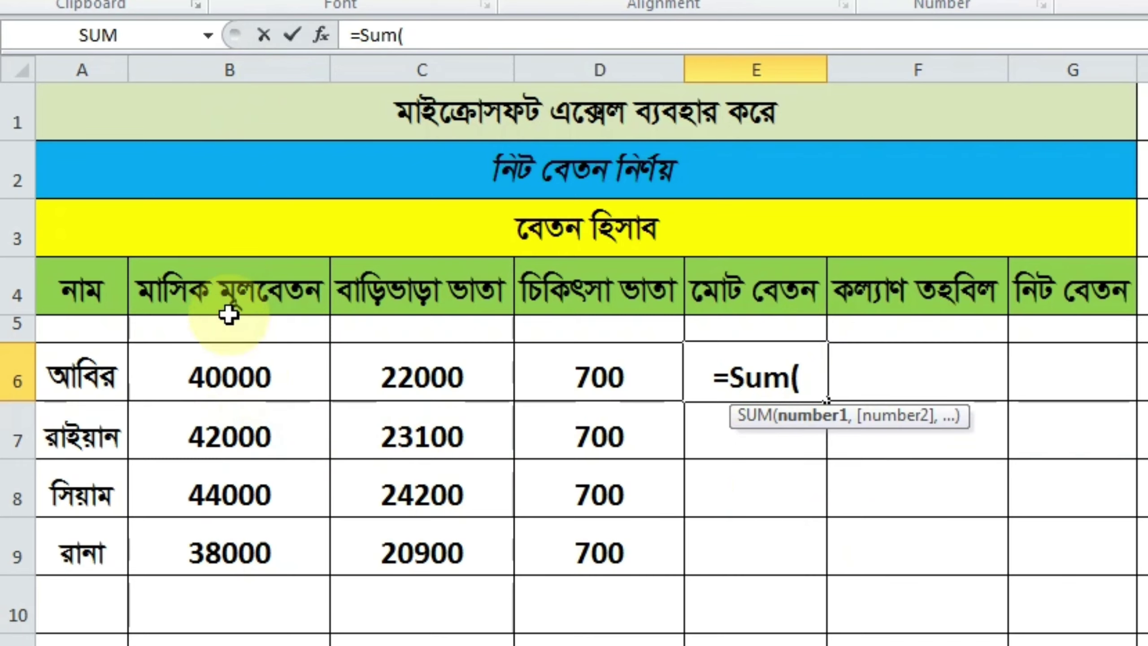
{"action": "type", "text": "B"}
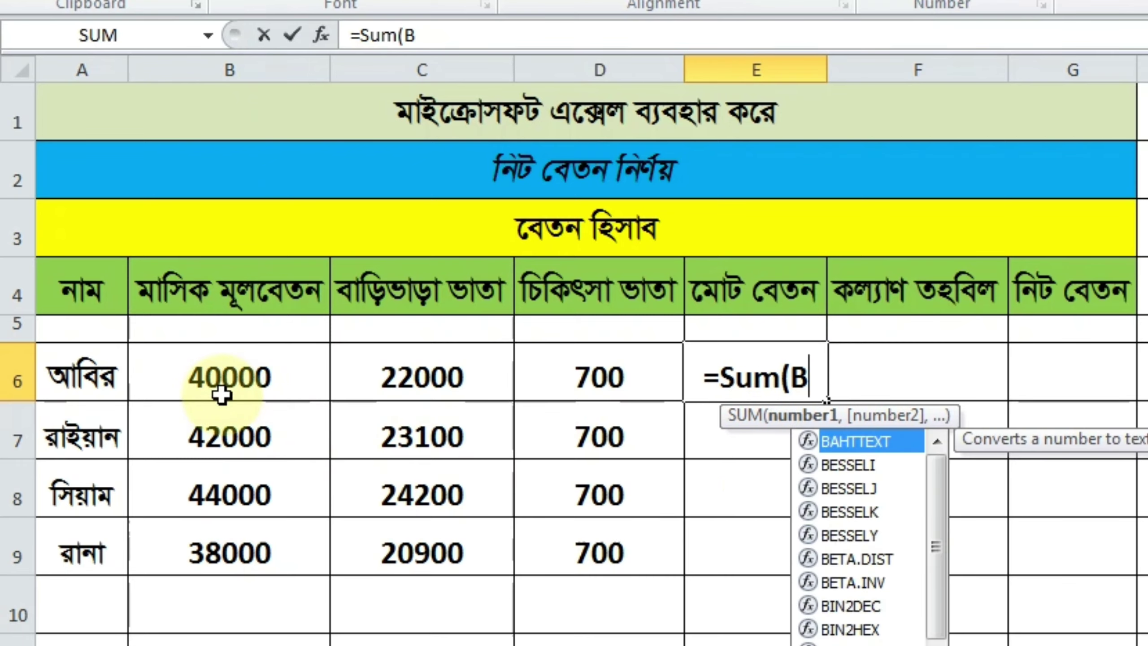
{"action": "type", "text": "6:"}
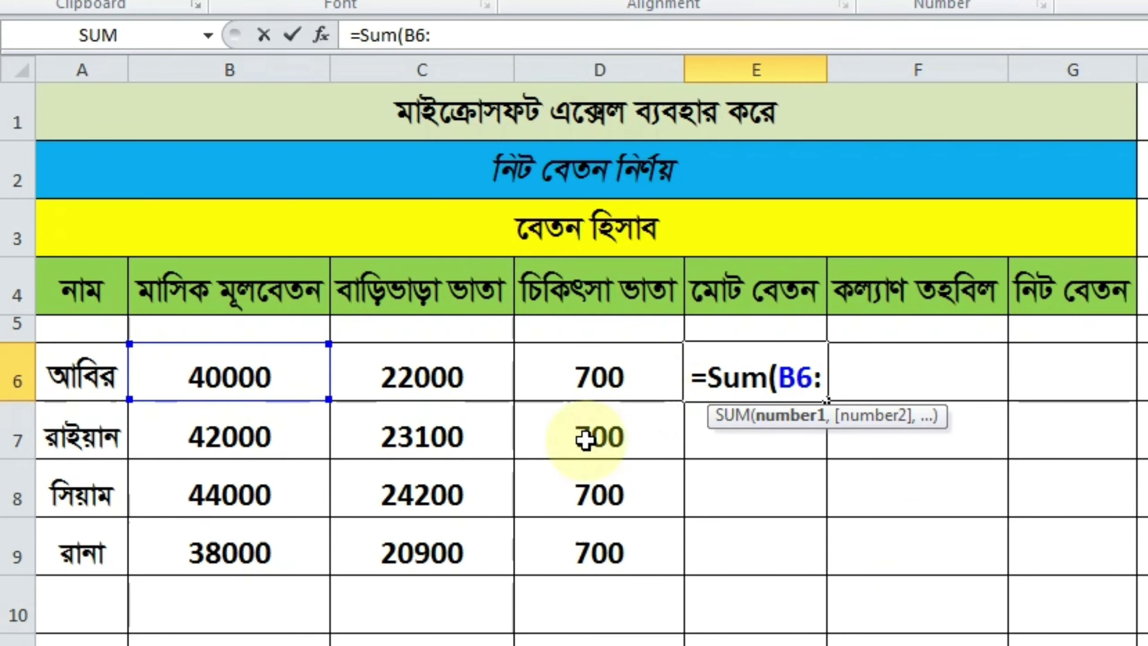
{"action": "type", "text": "D"}
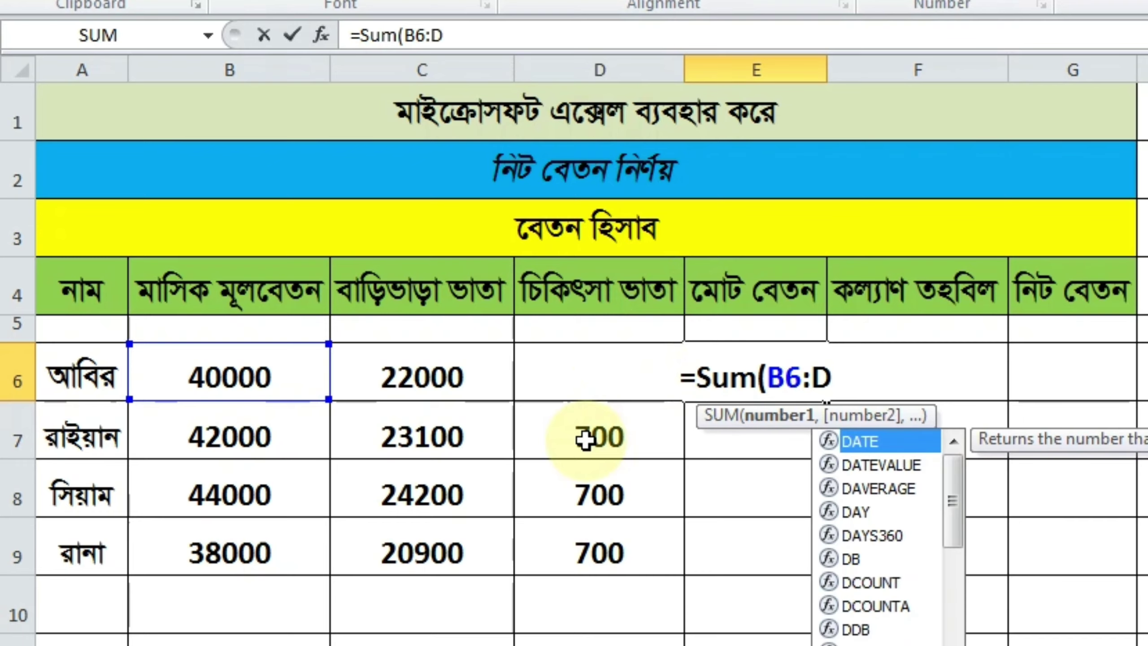
{"action": "type", "text": "6)"}
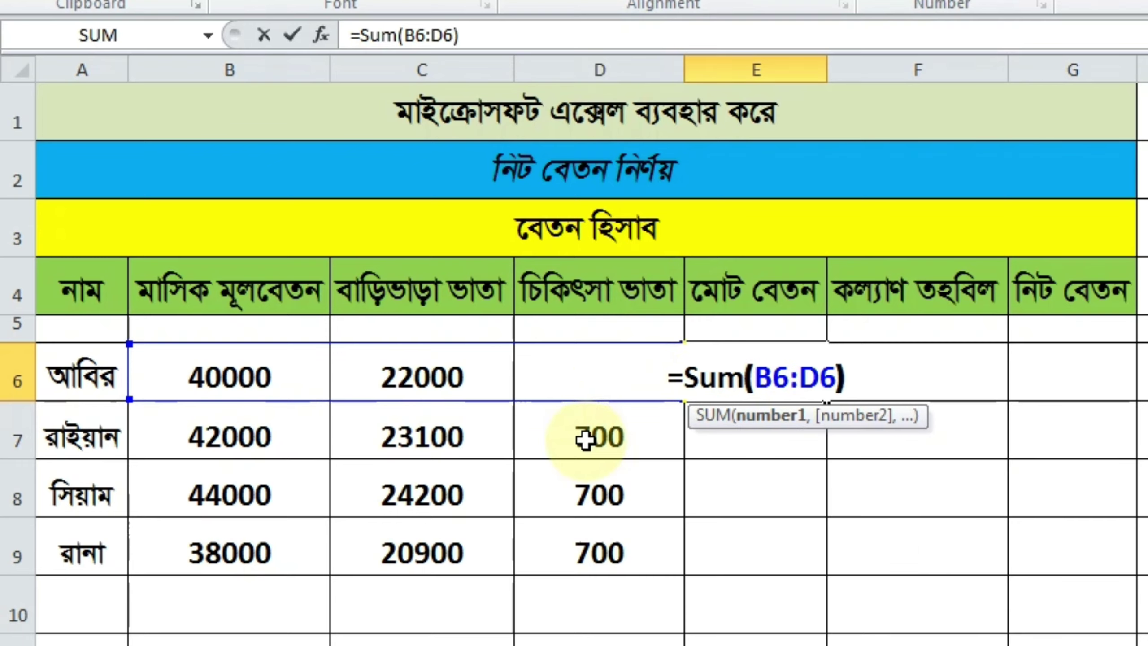
{"action": "key", "text": "Return"}
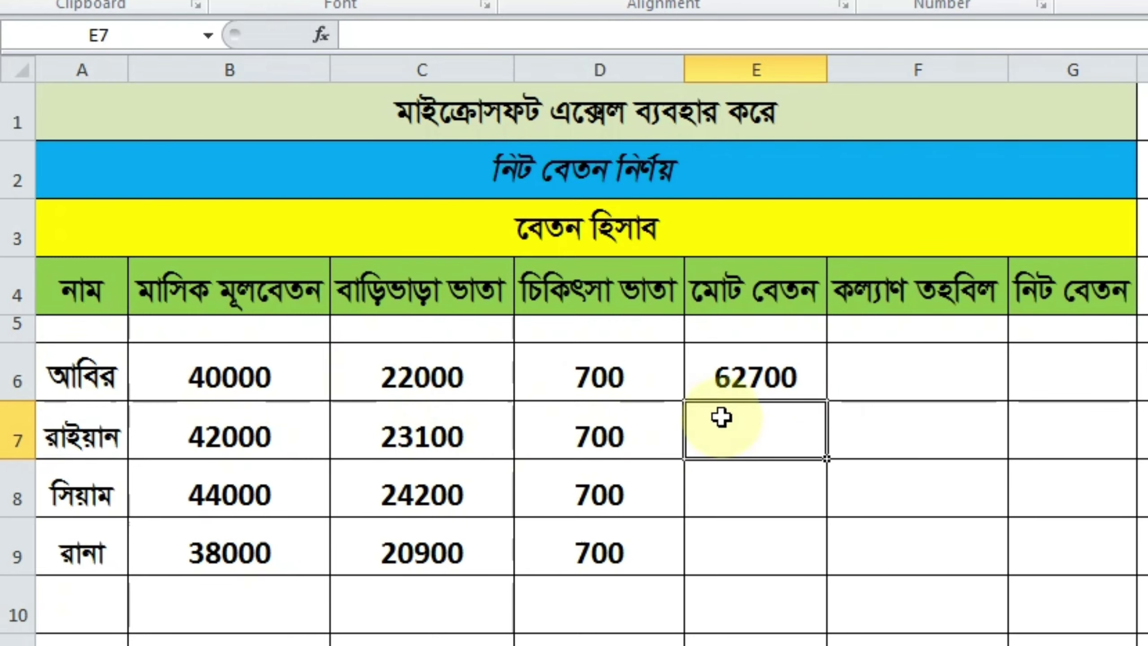
{"action": "left_click", "coordinate": [775, 376]}
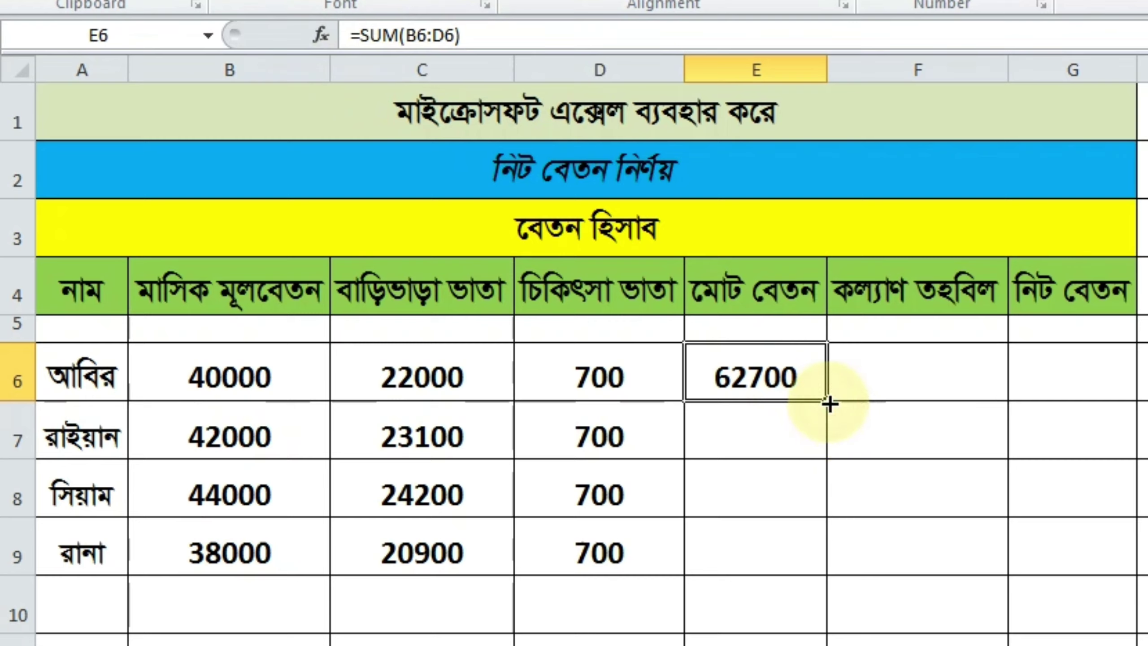
{"action": "left_click_drag", "start_coordinate": [828, 402], "coordinate": [822, 554]}
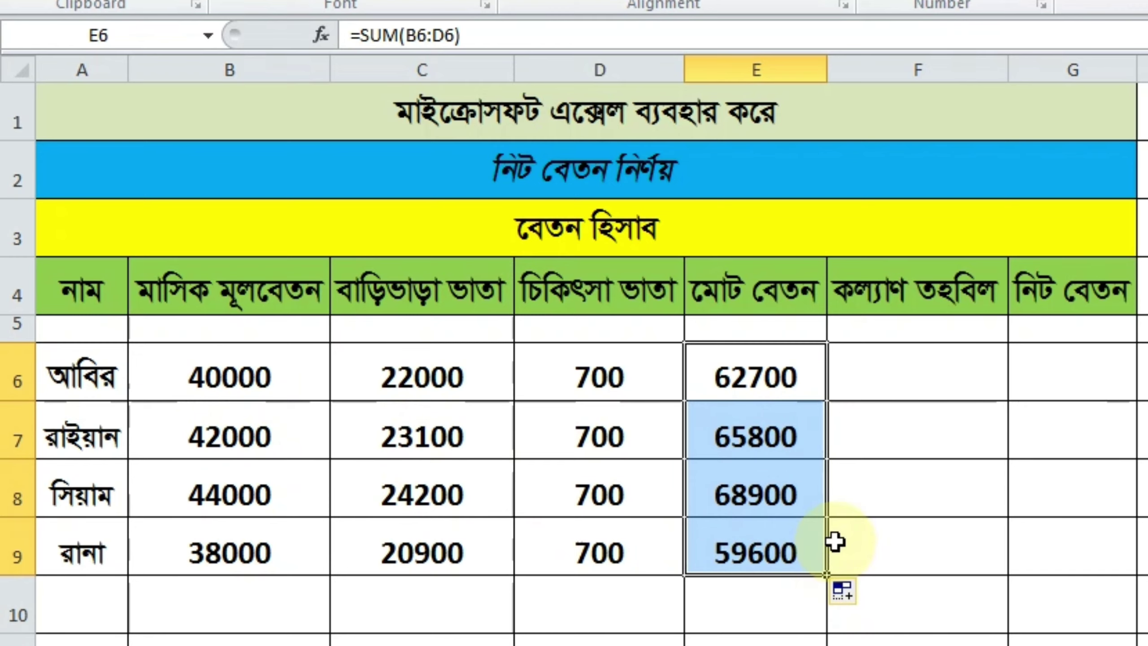
Step: Enter a welfare fund of 90 in F6 through F9
{"action": "left_click", "coordinate": [924, 386]}
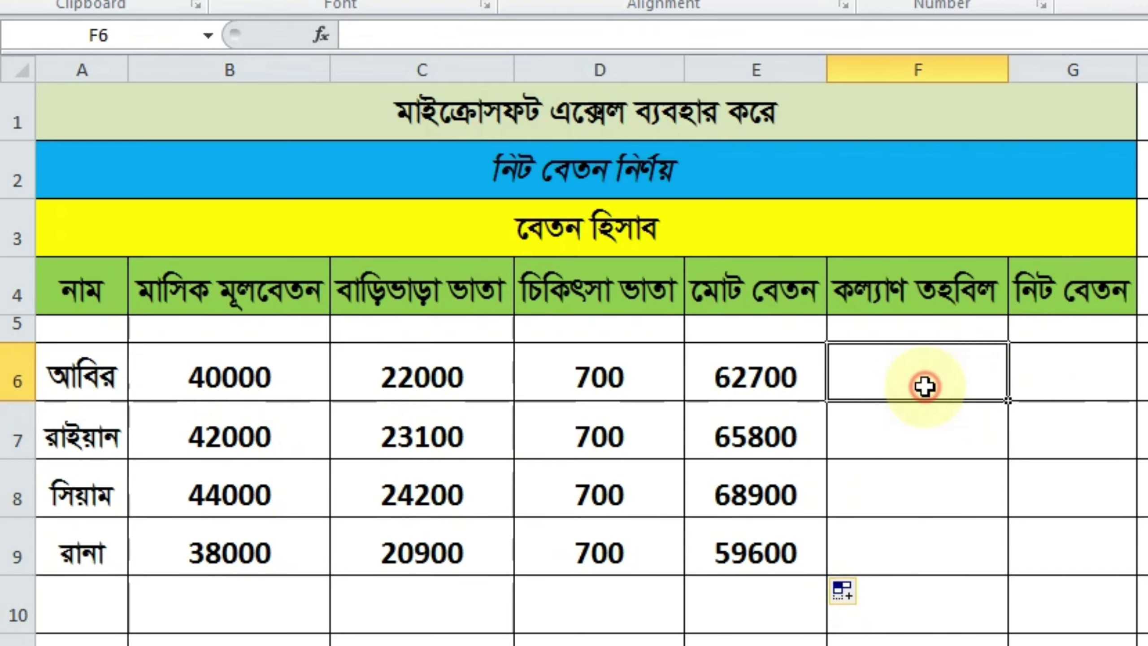
{"action": "type", "text": "90"}
{"action": "key", "text": "Return"}
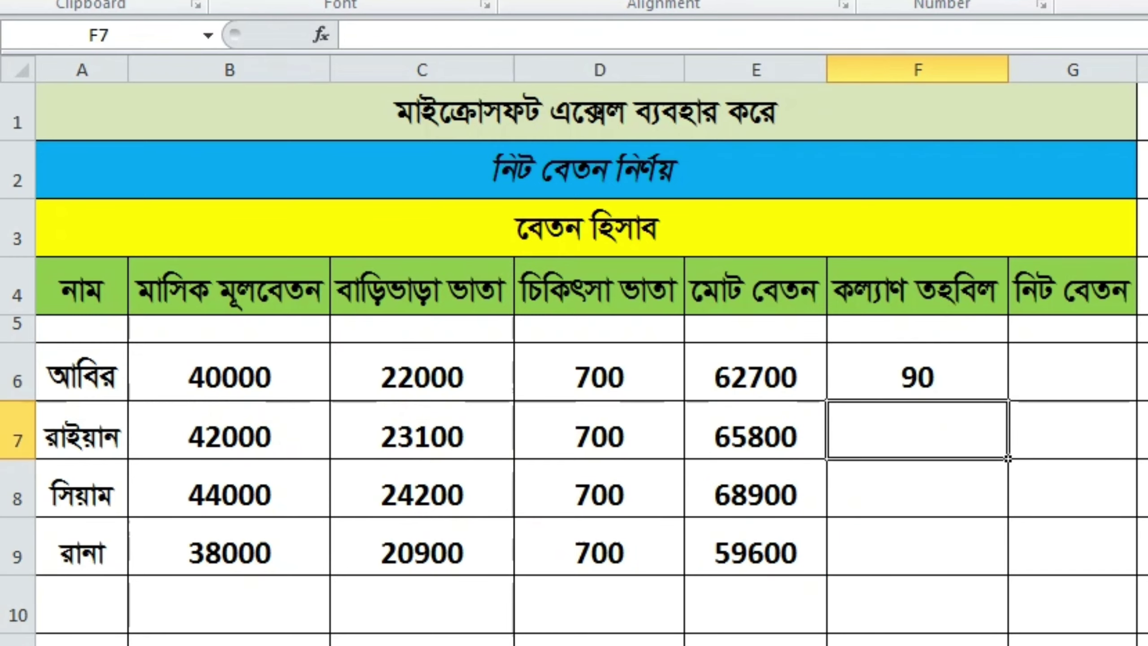
{"action": "type", "text": "90"}
{"action": "key", "text": "Return"}
{"action": "type", "text": "90"}
{"action": "key", "text": "Return"}
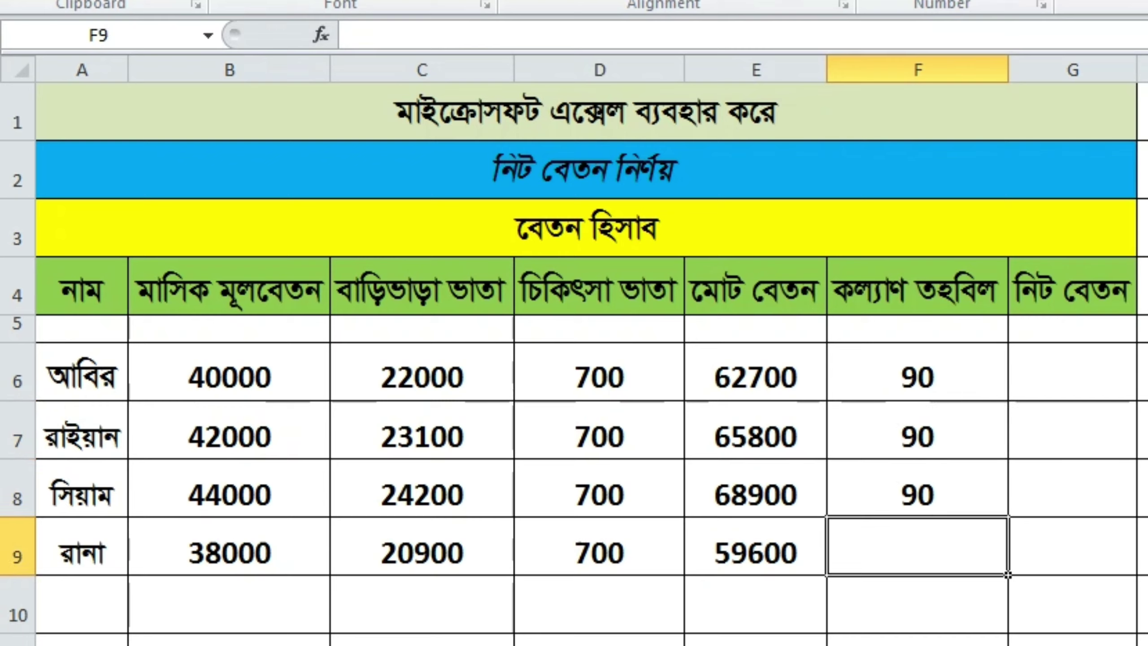
{"action": "type", "text": "90"}
{"action": "key", "text": "Return"}
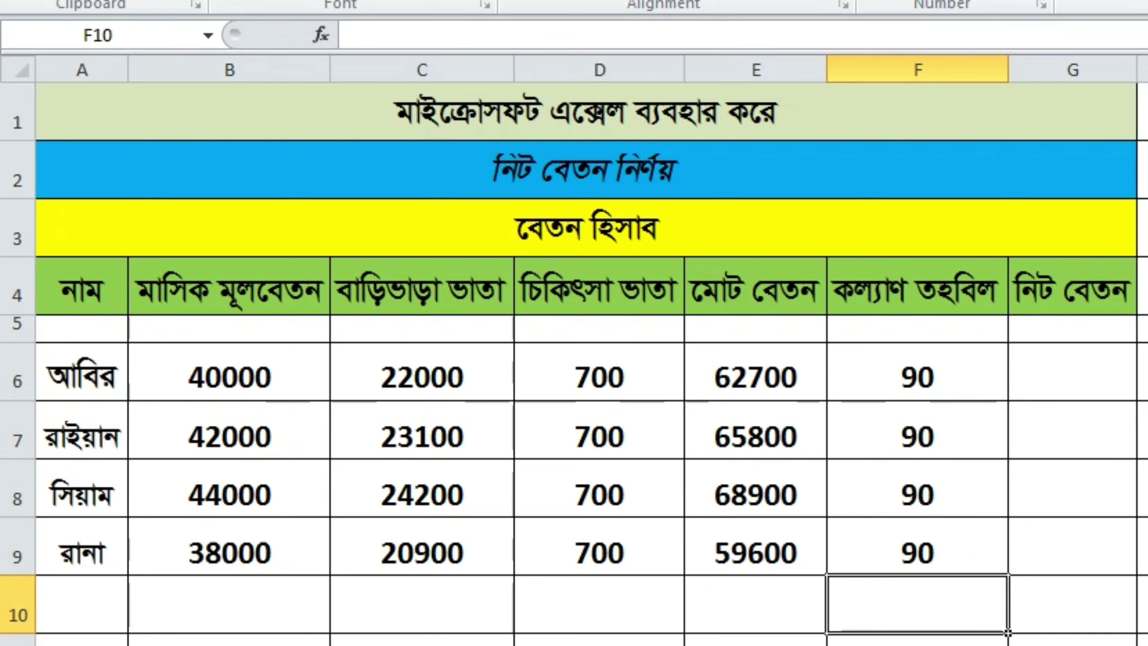
{"action": "left_click", "coordinate": [1089, 371]}
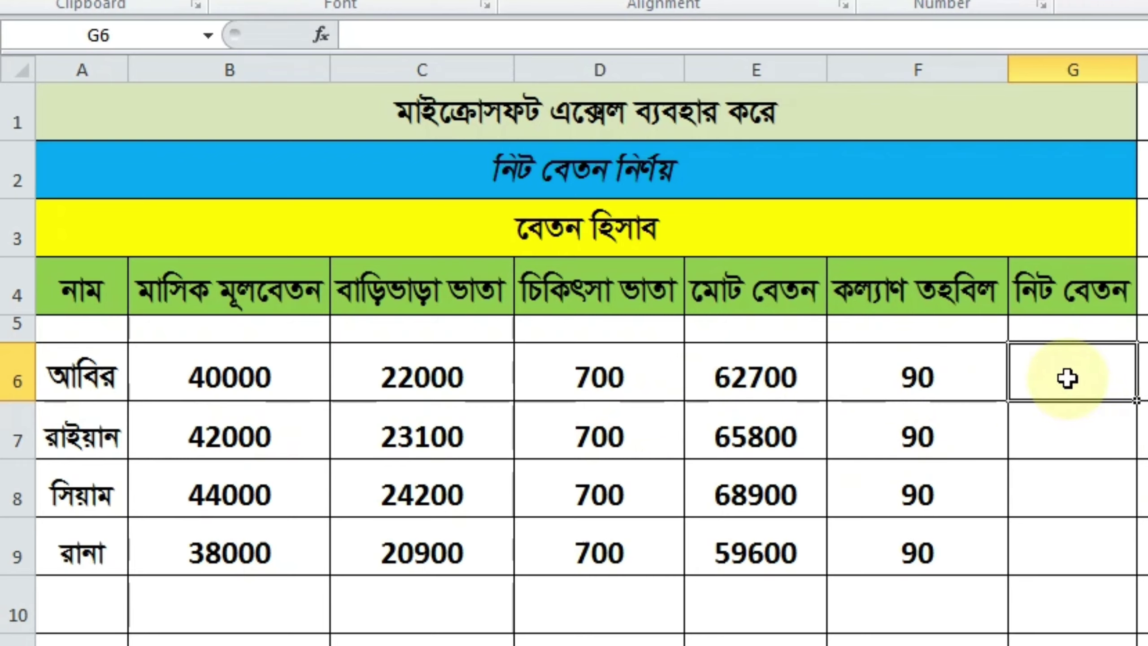
Step: Enter =E6-F6 in G6 and fill to G9, giving 62610, 65710, 68810, 59510
{"action": "type", "text": "="}
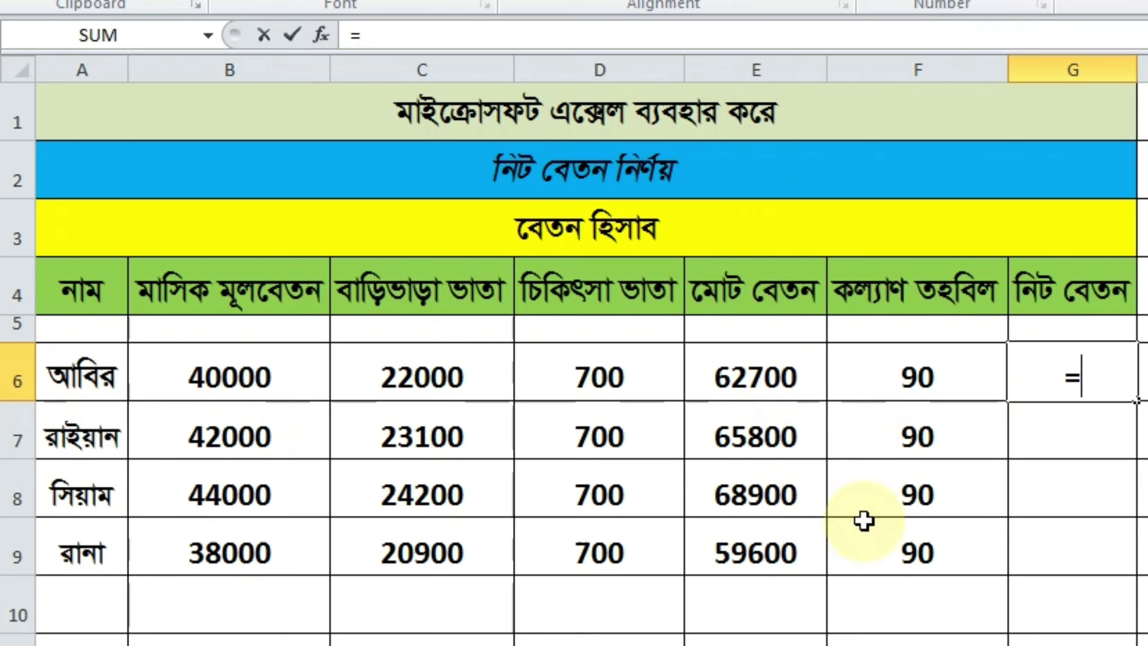
{"action": "type", "text": "E"}
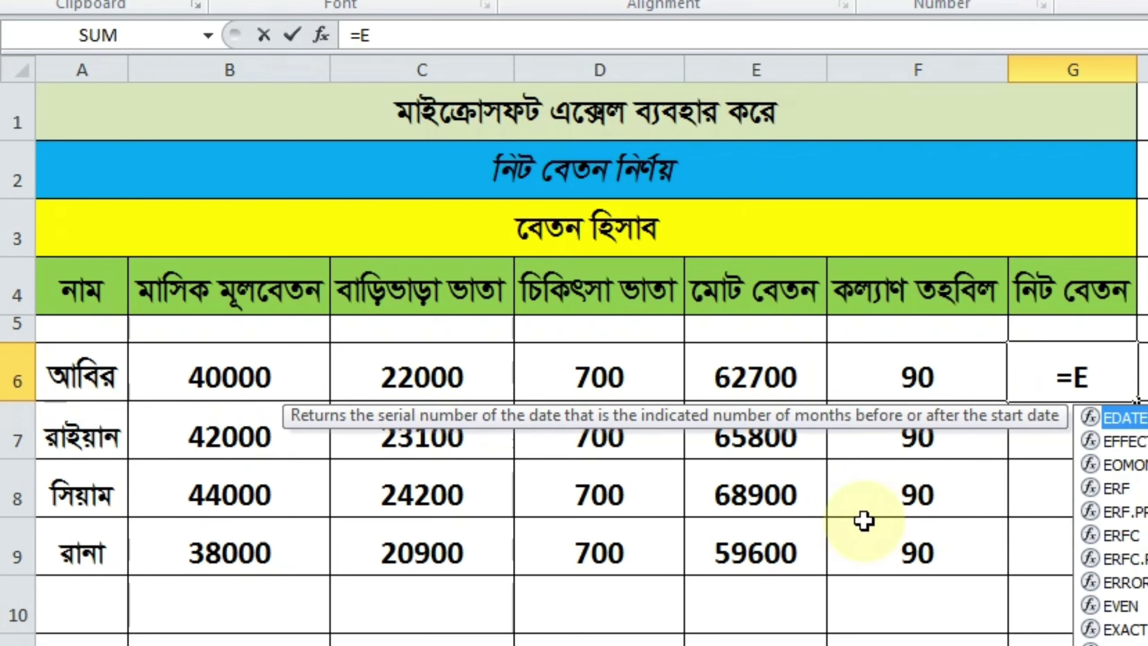
{"action": "type", "text": "6-"}
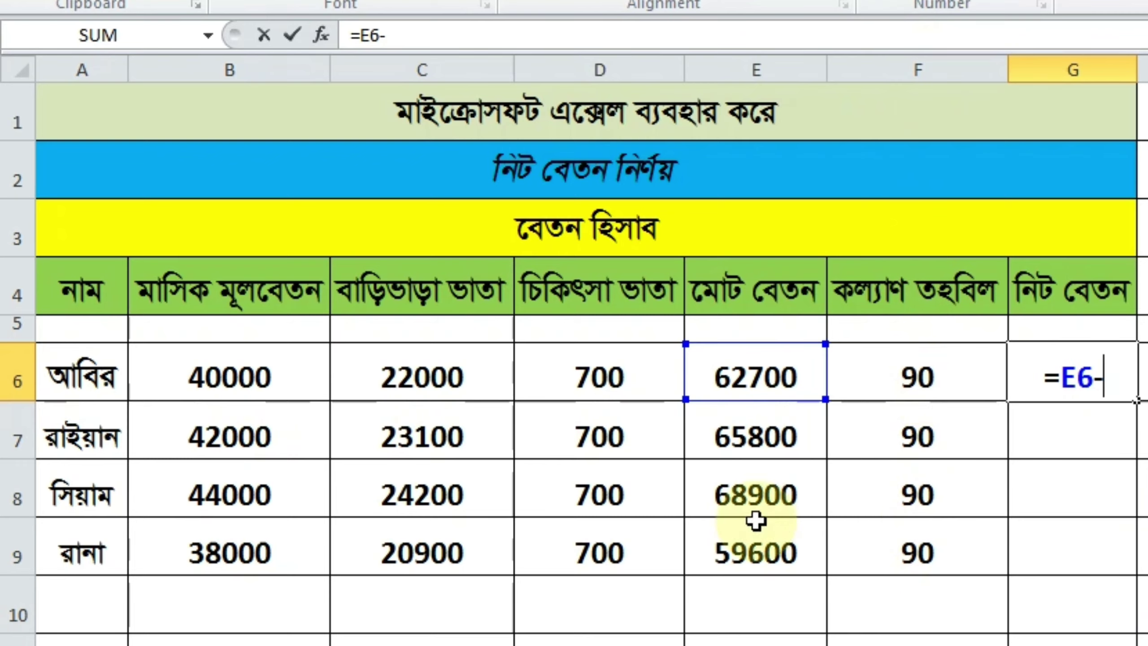
{"action": "type", "text": "F6"}
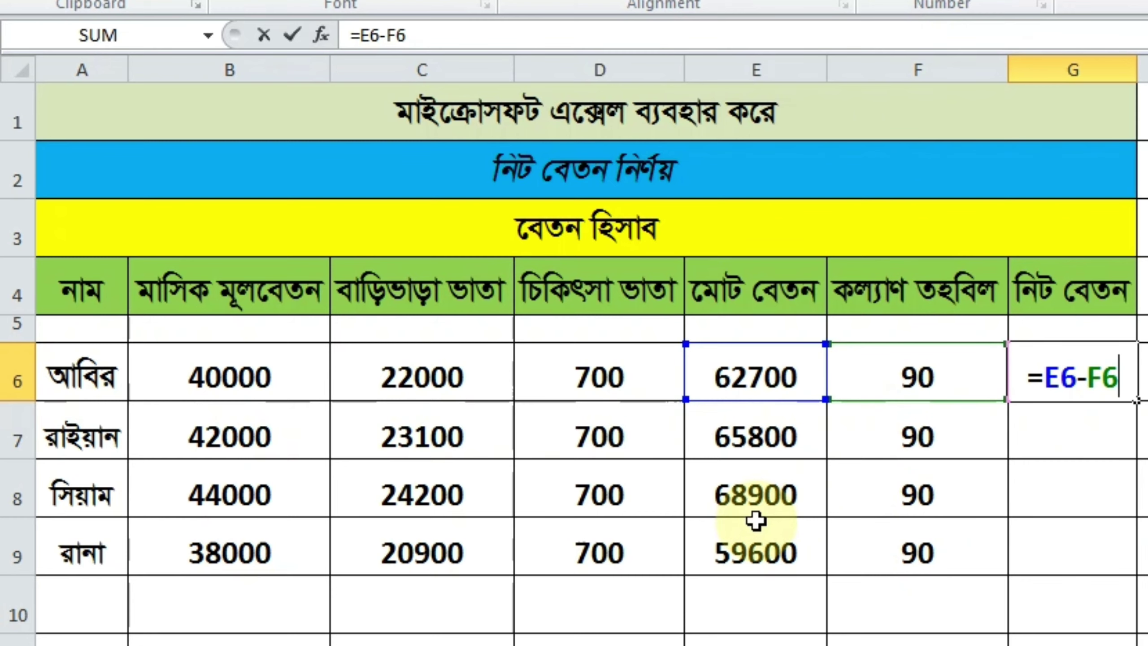
{"action": "key", "text": "Return"}
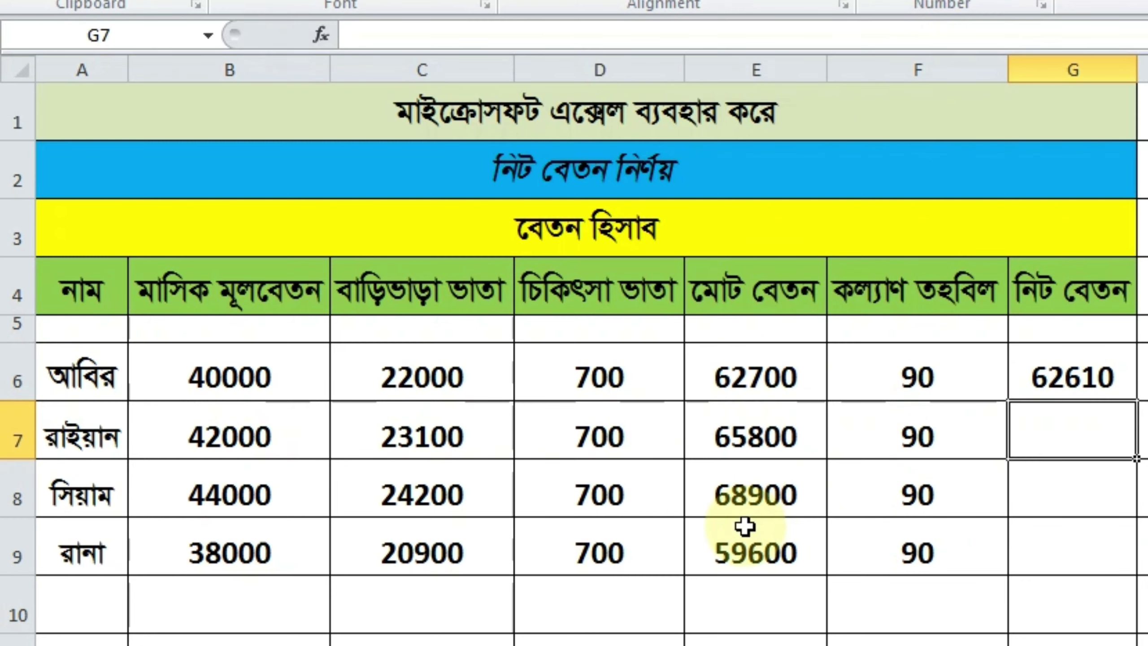
{"action": "left_click", "coordinate": [1079, 392]}
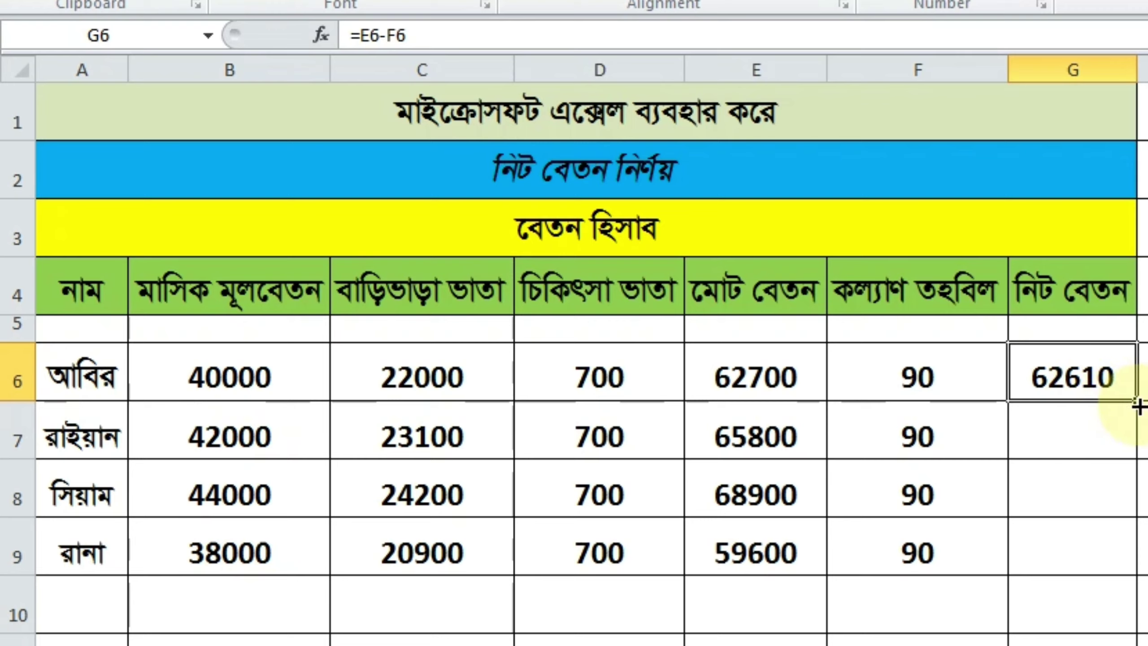
{"action": "left_click_drag", "start_coordinate": [1137, 407], "coordinate": [1128, 563]}
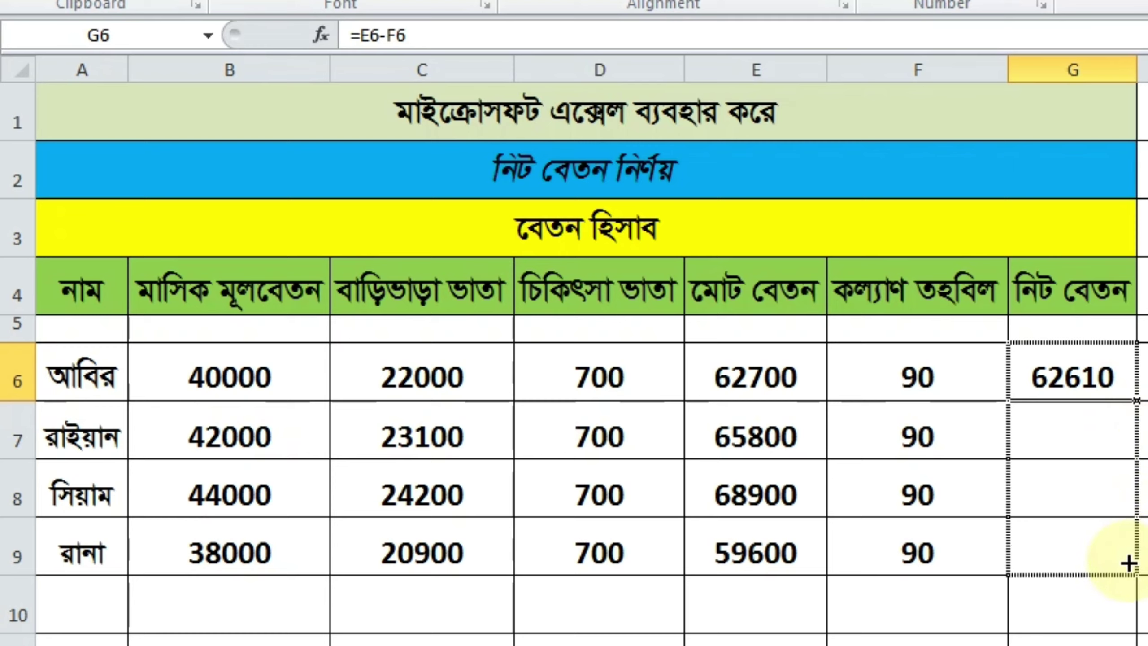
{"action": "left_click_drag", "start_coordinate": [1128, 563], "coordinate": [1128, 565]}
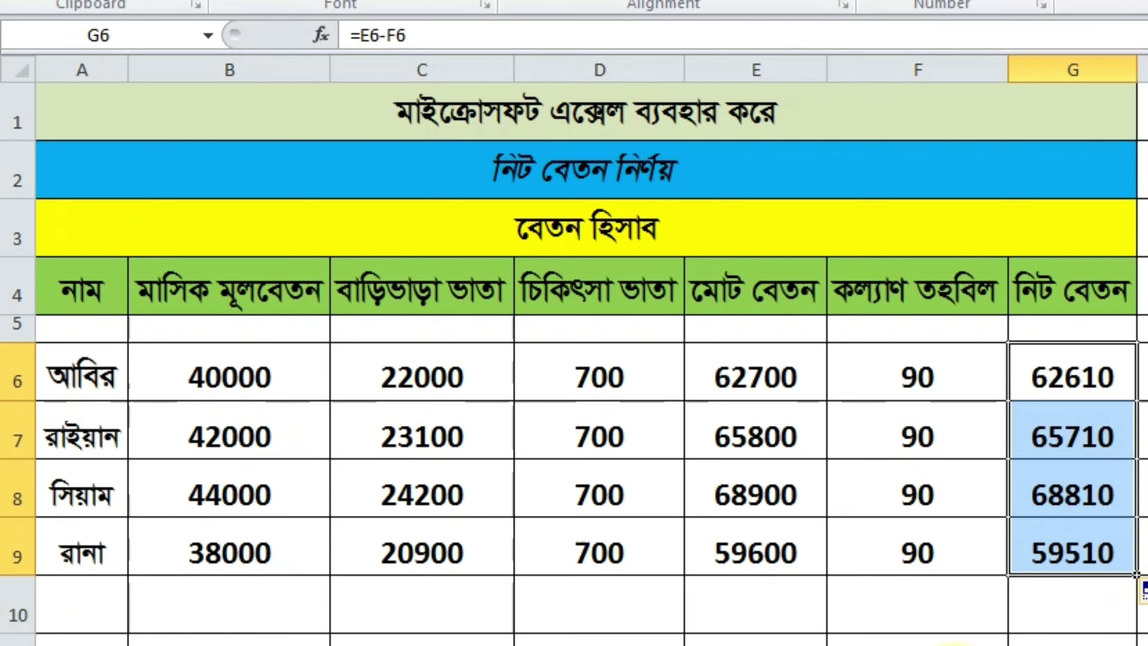